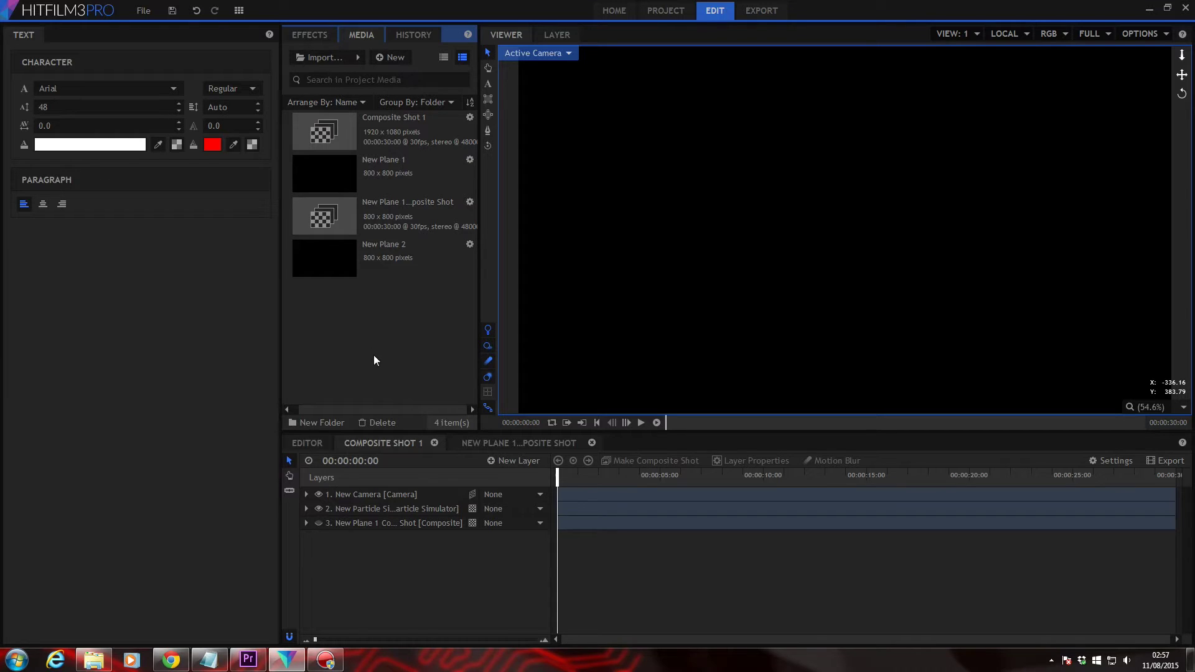
Import the organic image and add it as a layer in the New Plane 1 composite
left_click(322, 57)
double_click(750, 100)
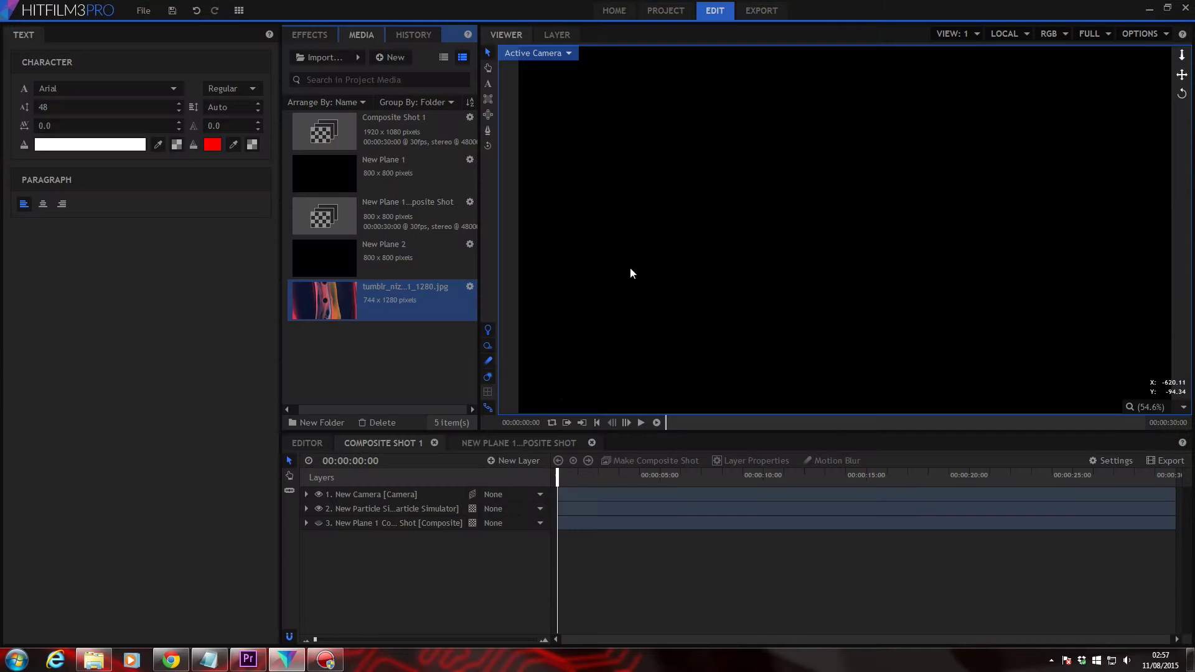
left_click(512, 440)
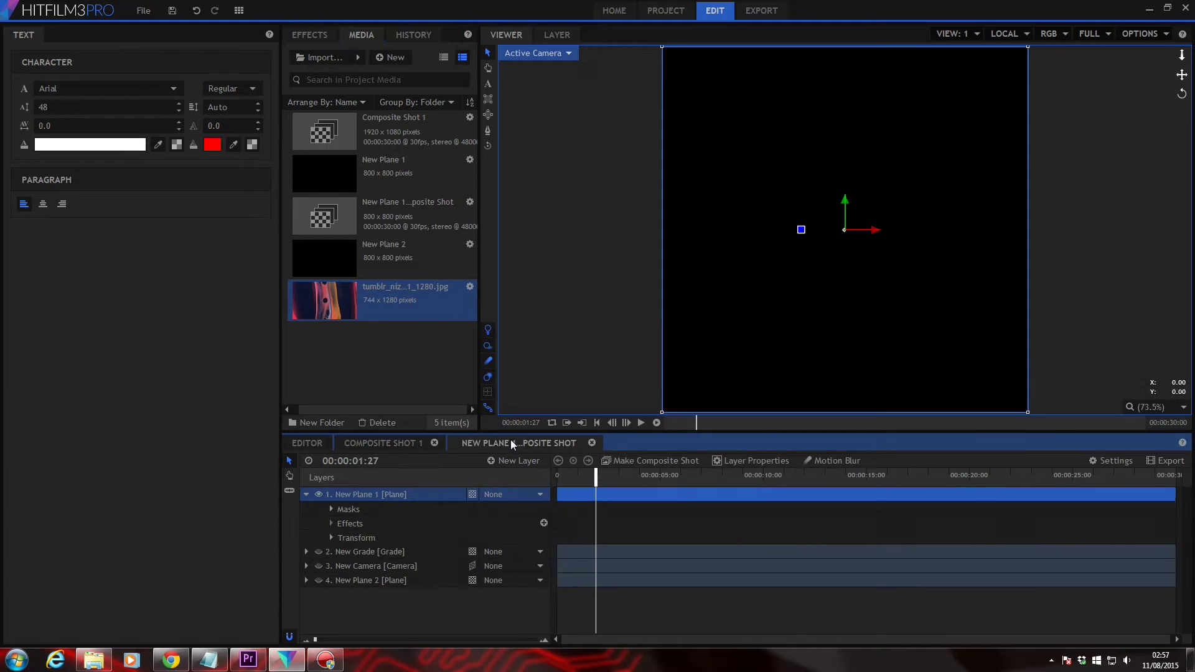
left_click_drag(395, 302, 448, 593)
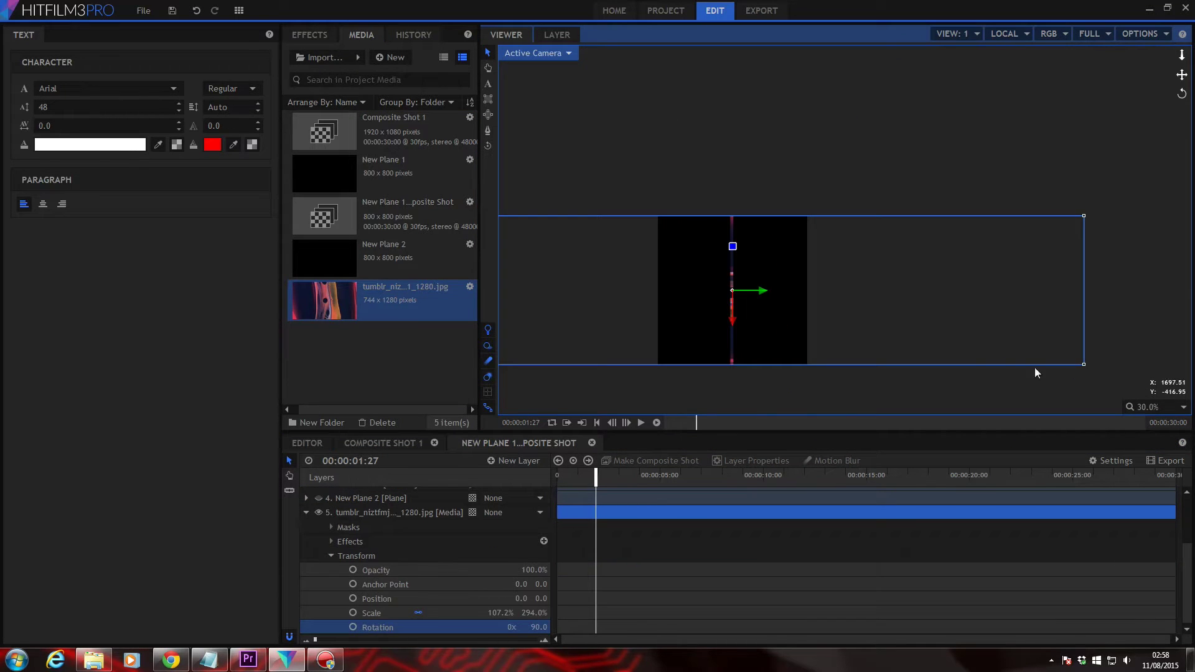
Keyframe the image's Position X from 1860 to -1866.6 across the shot
left_click_drag(761, 291, 1110, 296)
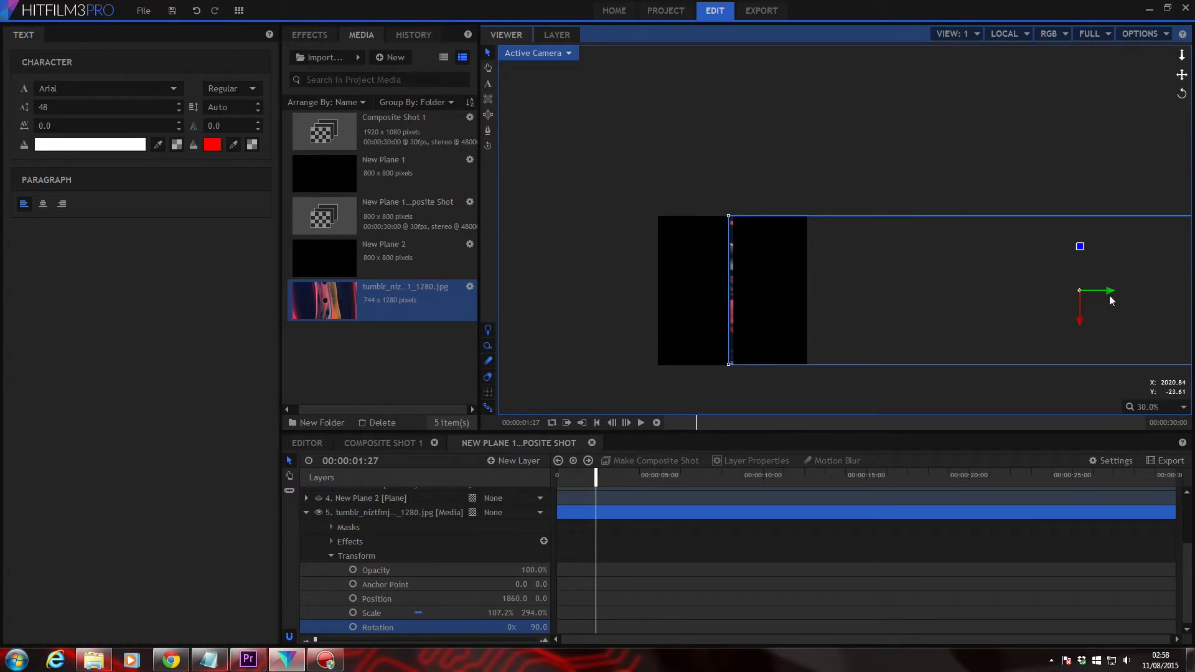
left_click(353, 598)
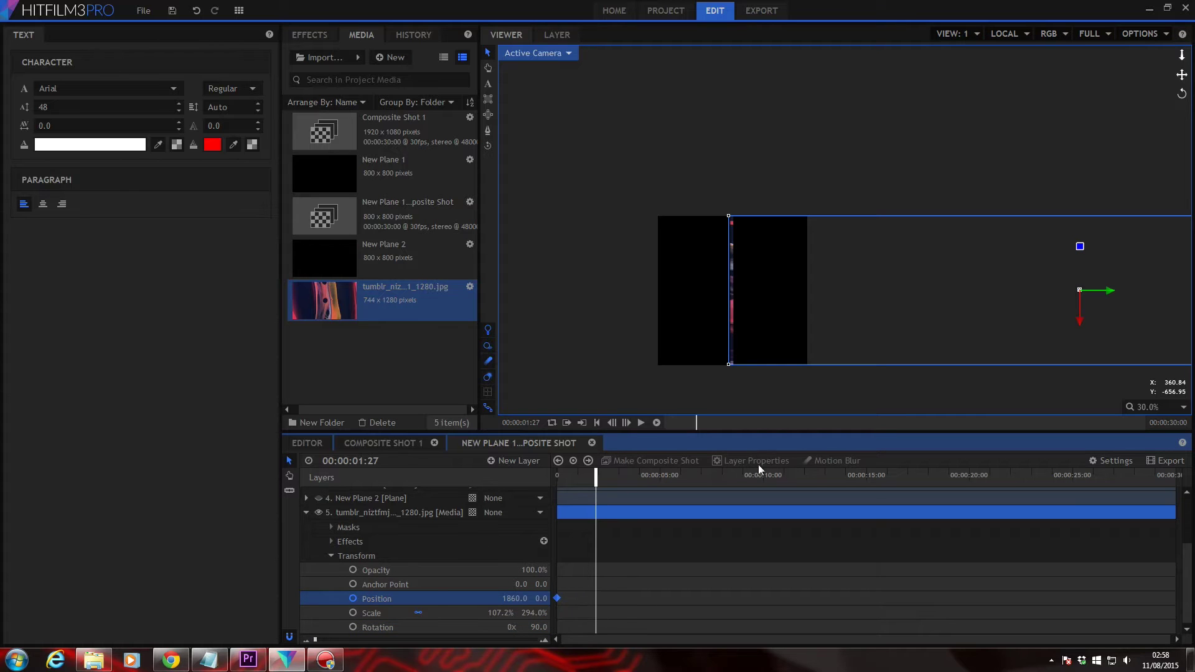
left_click_drag(1112, 290, 417, 346)
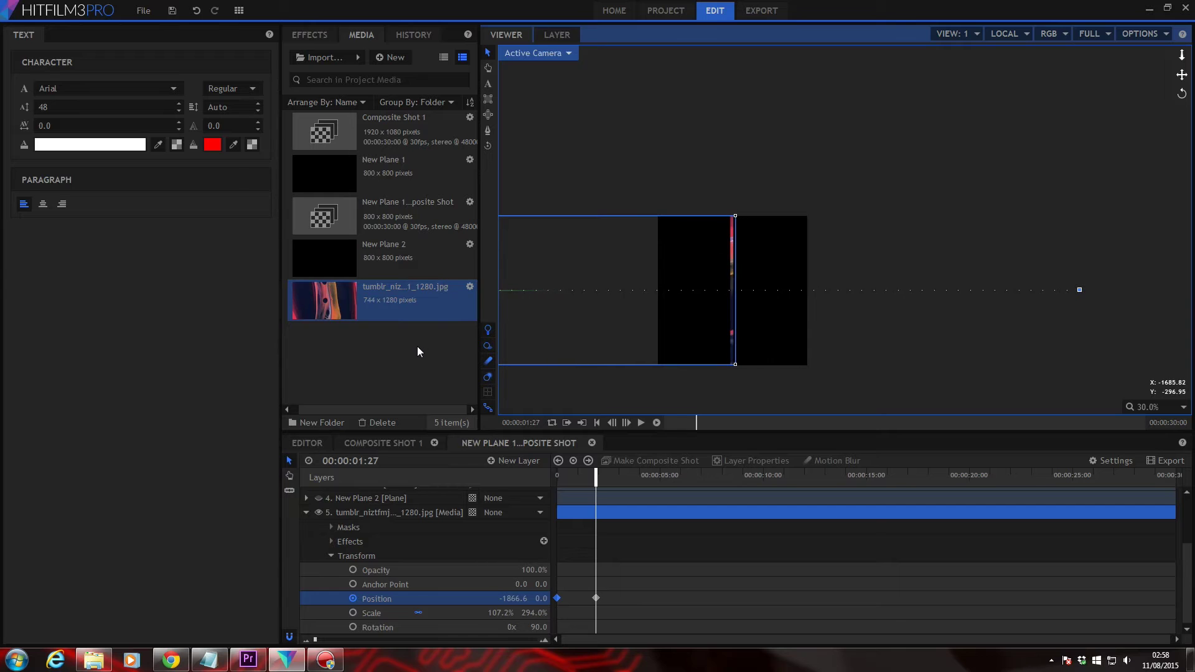
left_click_drag(595, 598, 943, 598)
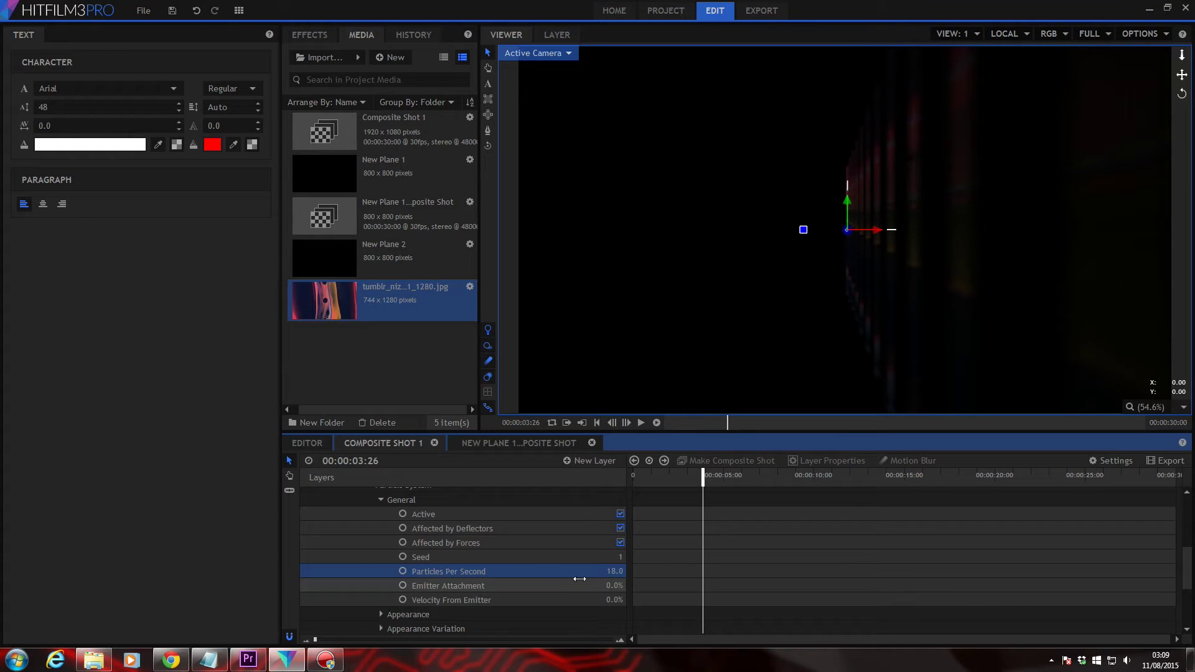
Set Particles Per Second to 100 and the Color Source to Birth Color
left_click(613, 571)
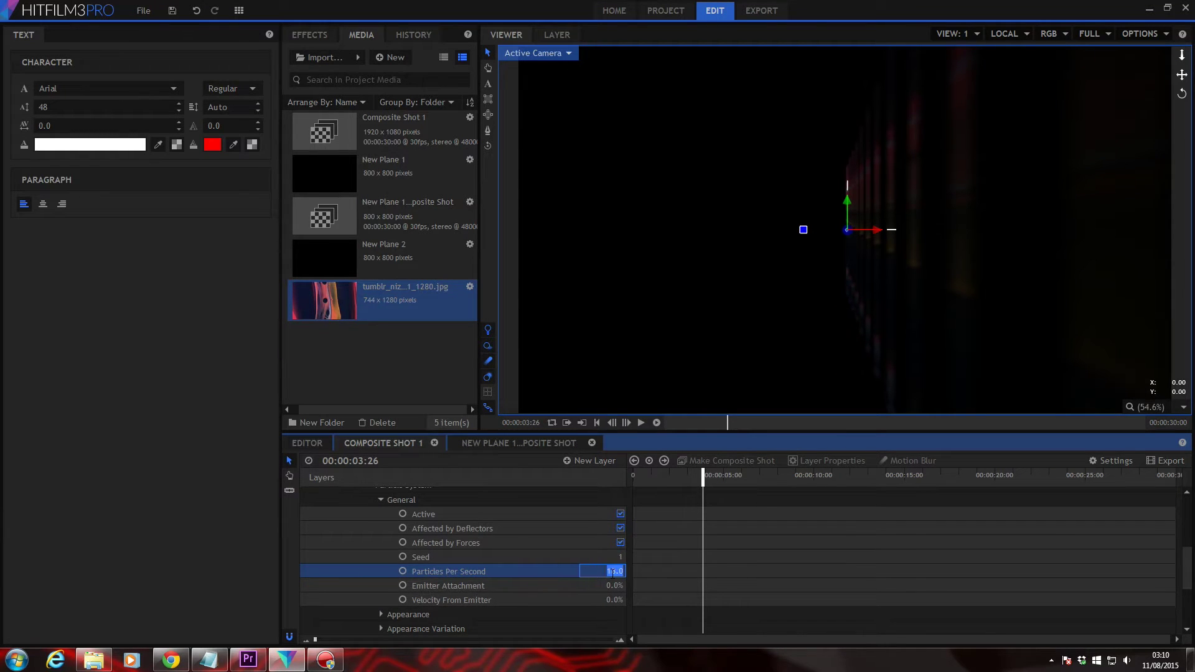
type("100")
key("Return")
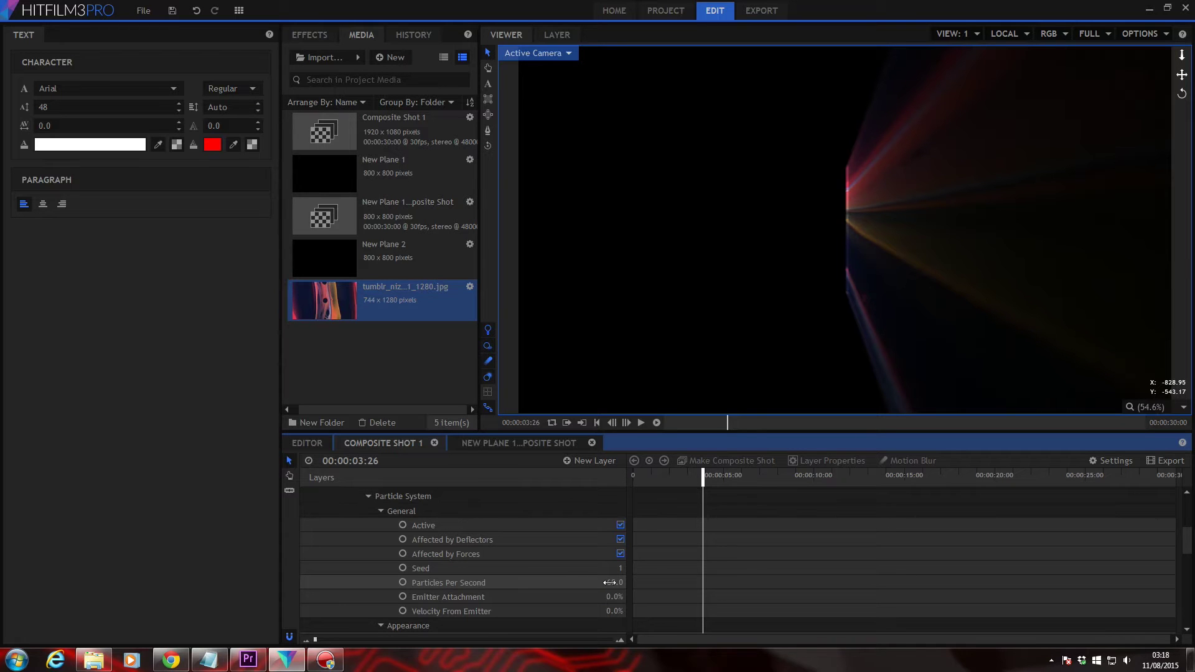
scroll(609, 583, "down", 5)
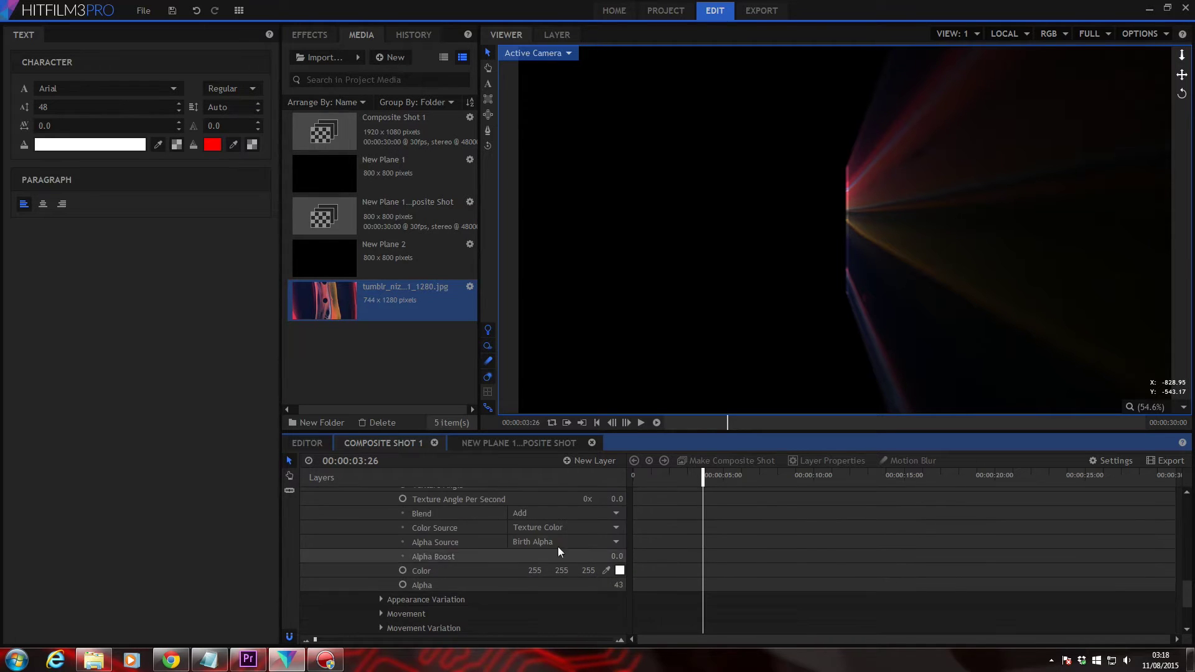
left_click(561, 529)
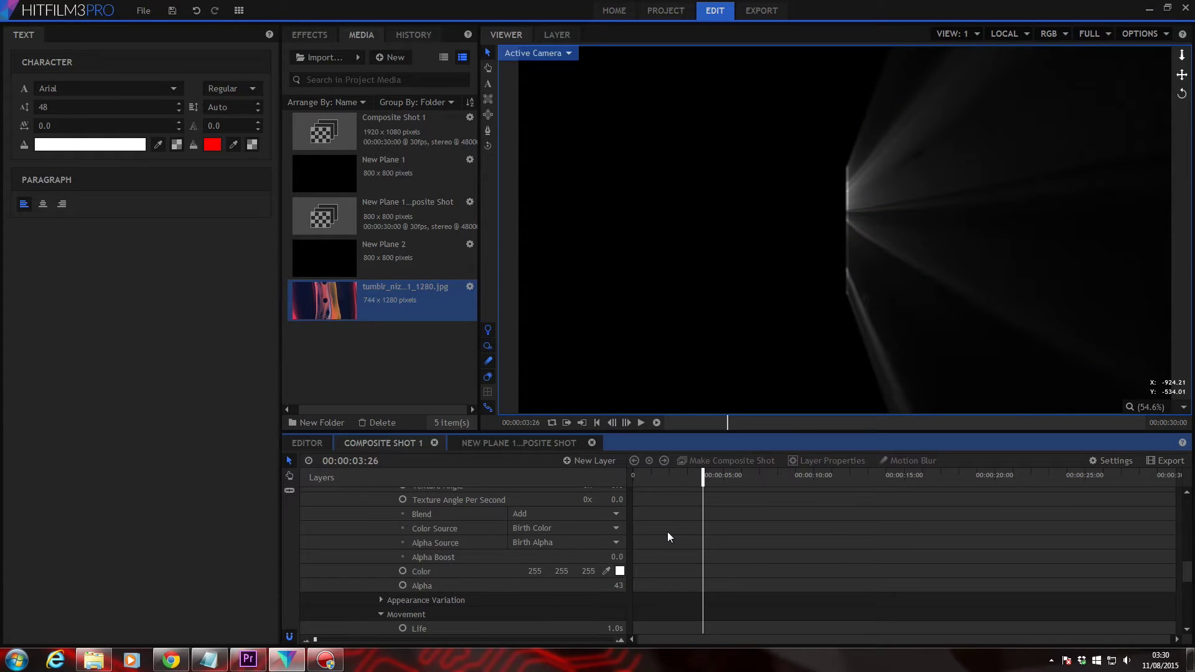
Set particle Speed to 1000 and Life to 2.0 seconds
scroll(669, 536, "down", 2)
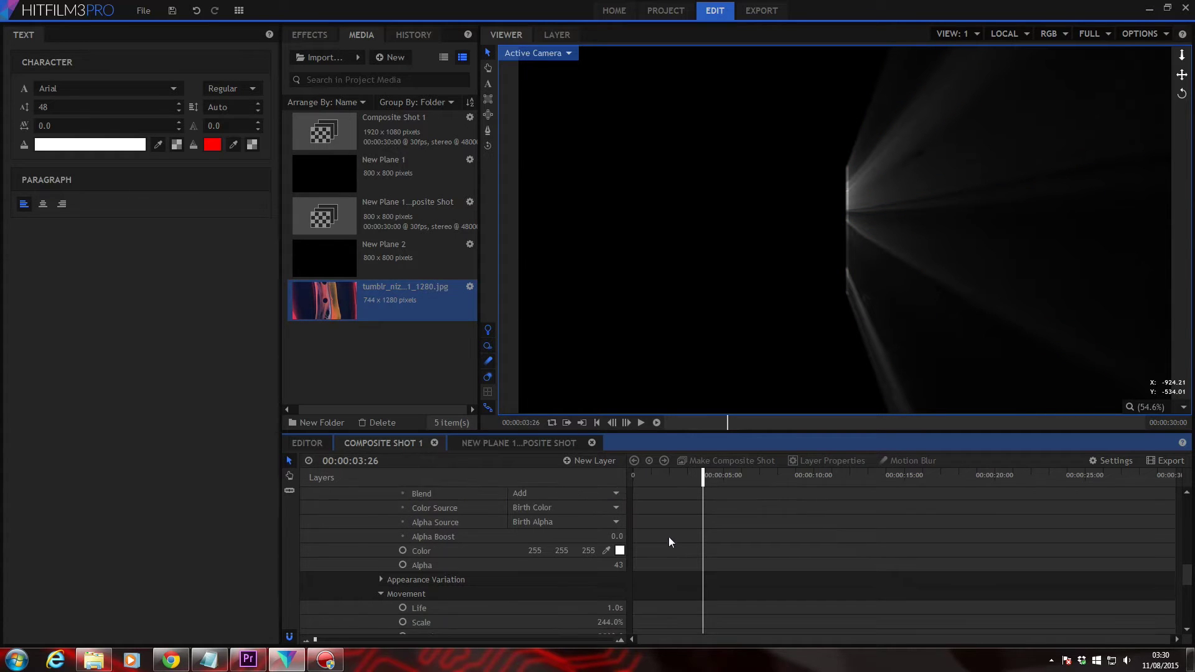
left_click(609, 616)
type("1000")
key("Return")
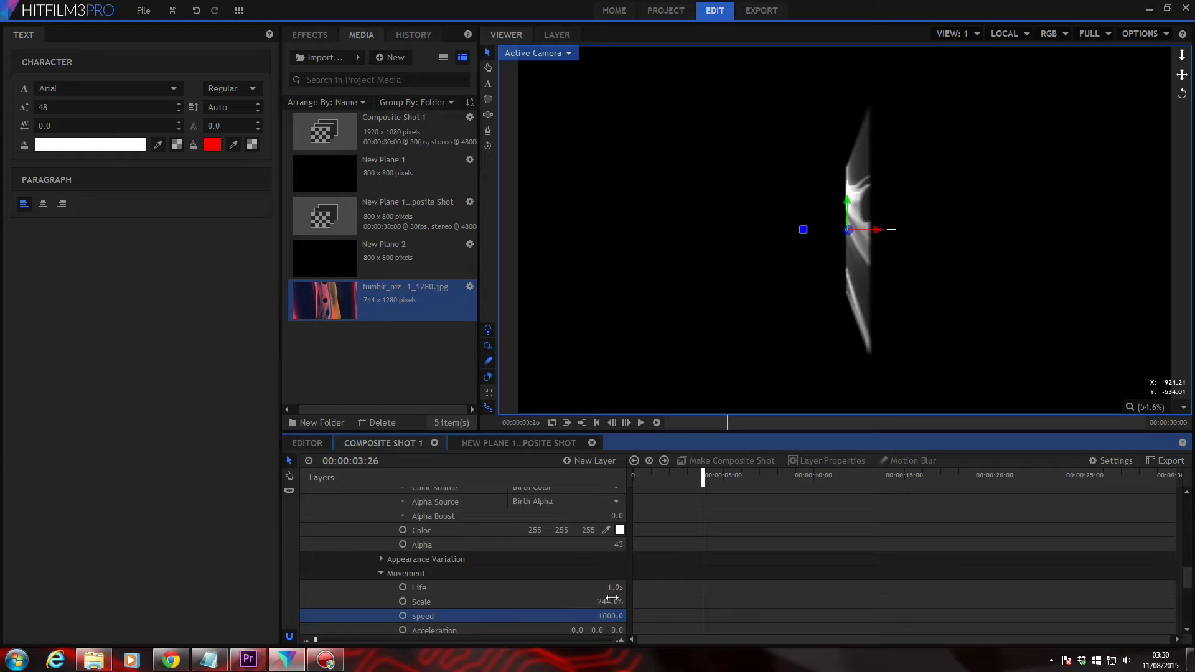
left_click(614, 589)
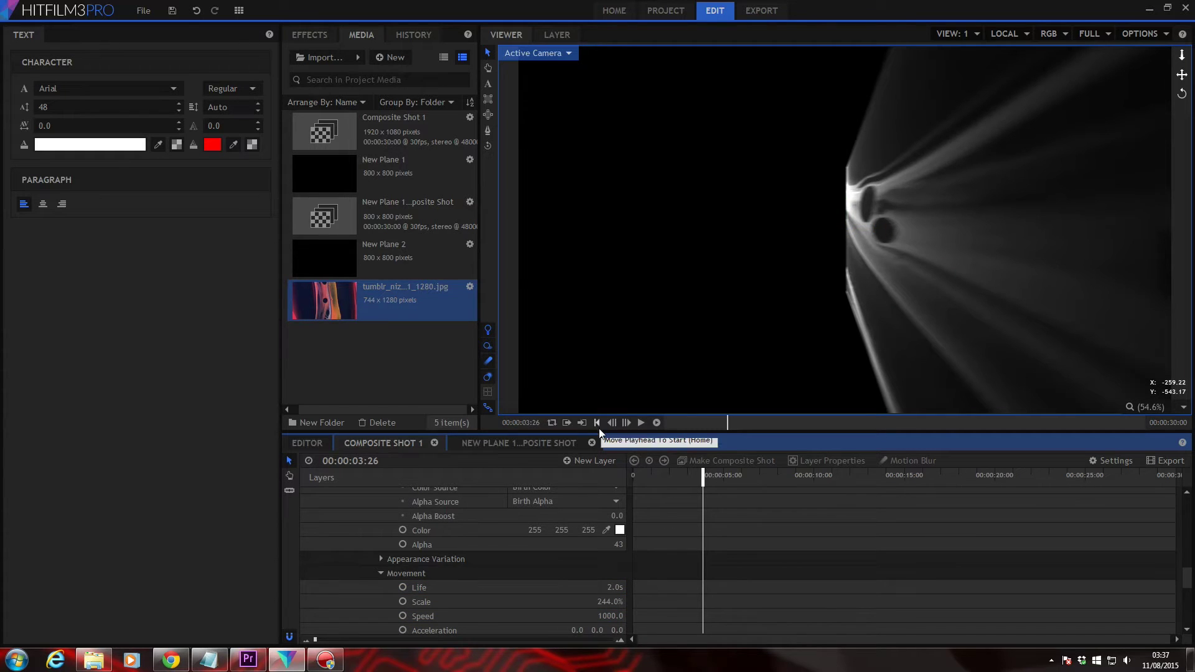
Preview the particle animation from the start, then lower Appearance Alpha from 43 to 33
left_click(599, 427)
left_click(642, 423)
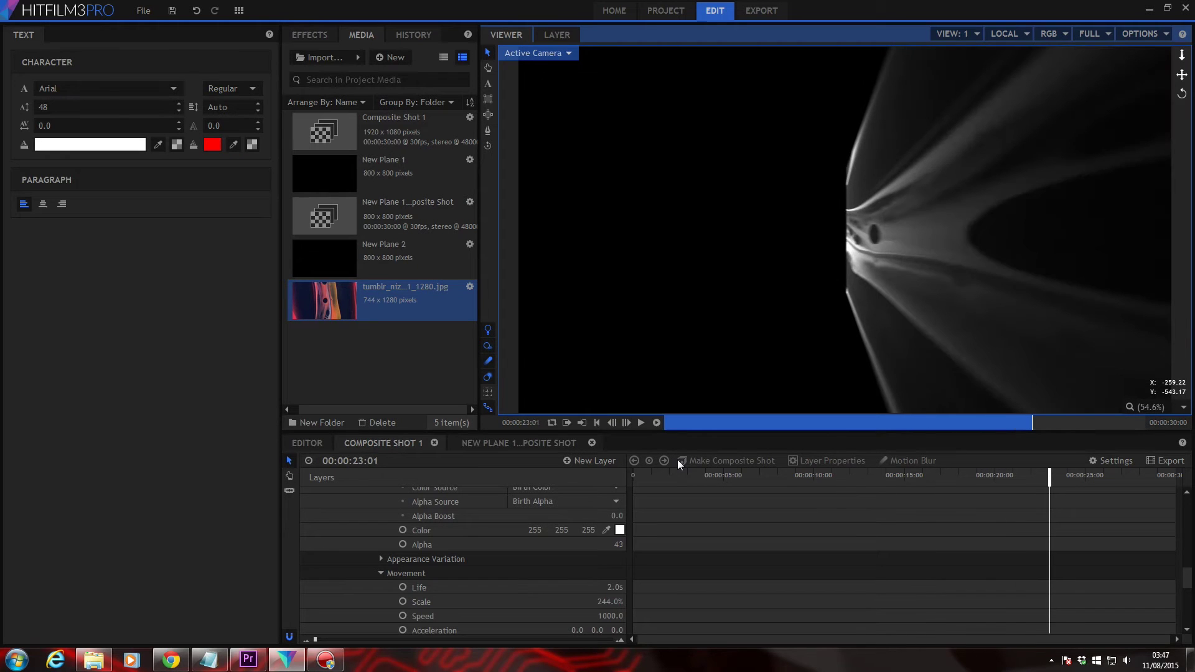
left_click(598, 424)
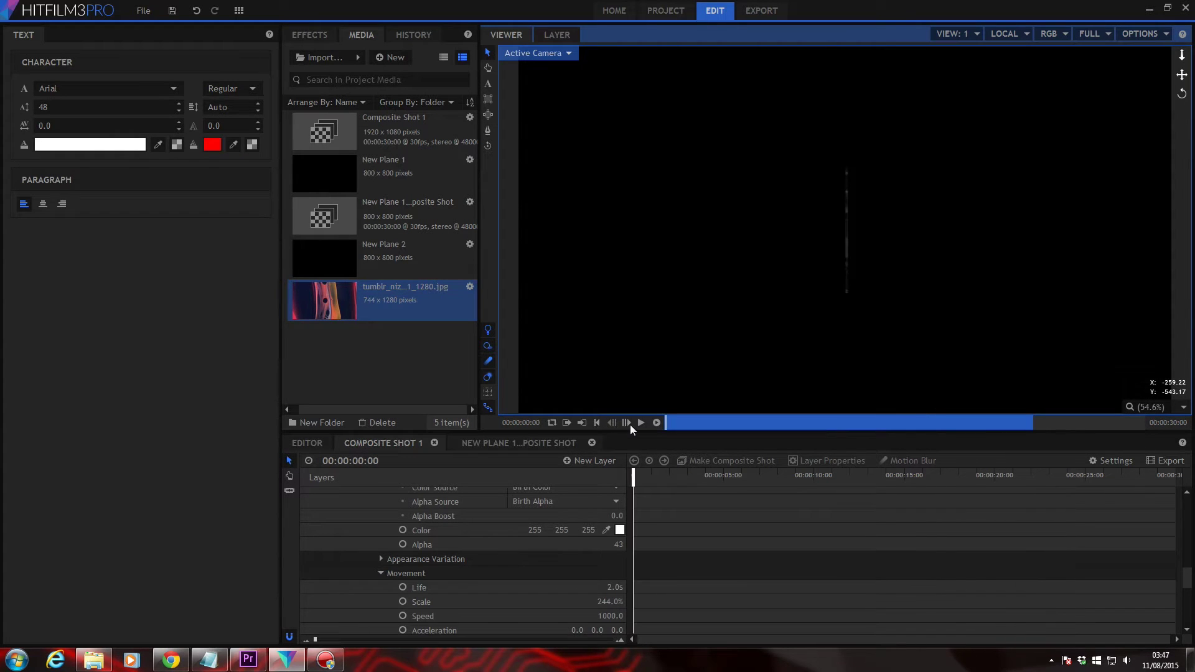
left_click(638, 424)
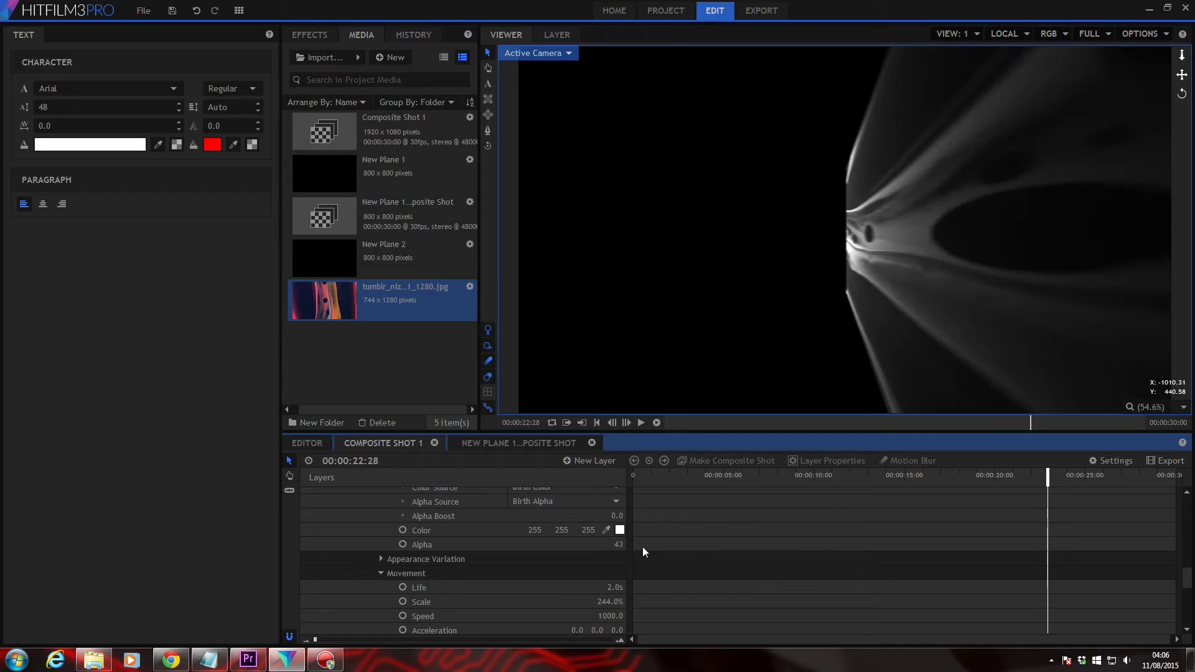
left_click(611, 544)
left_click_drag(612, 544, 607, 544)
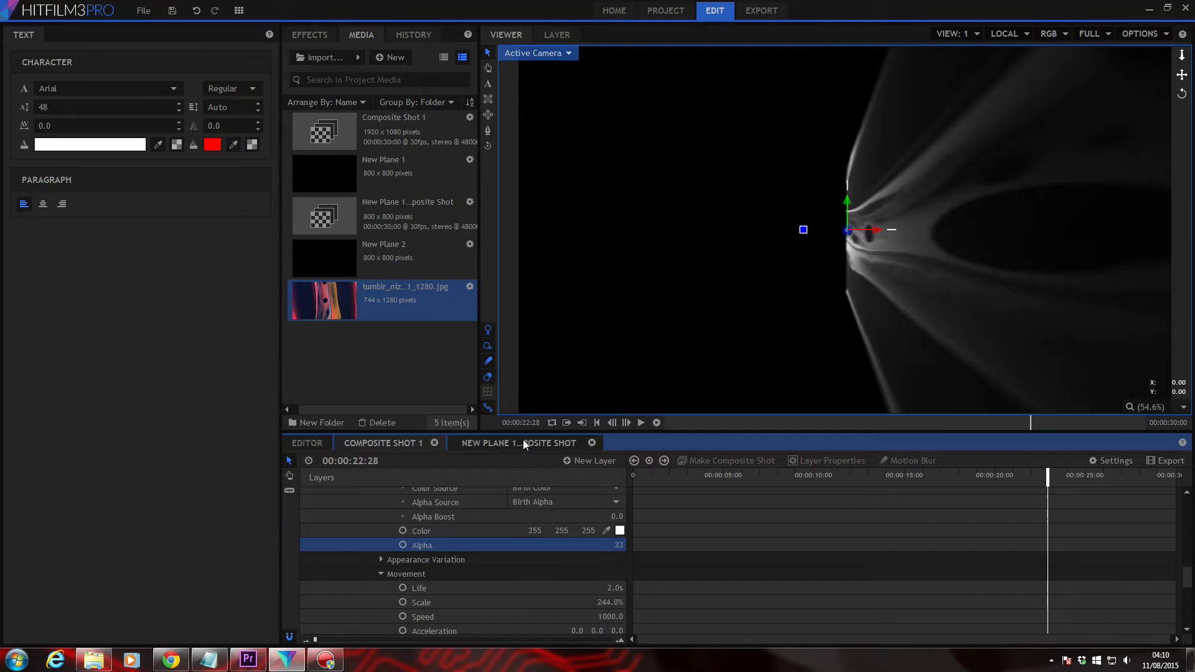
Hide New Plane 1, create New Plane 3, and move it below New Plane 2
left_click(523, 443)
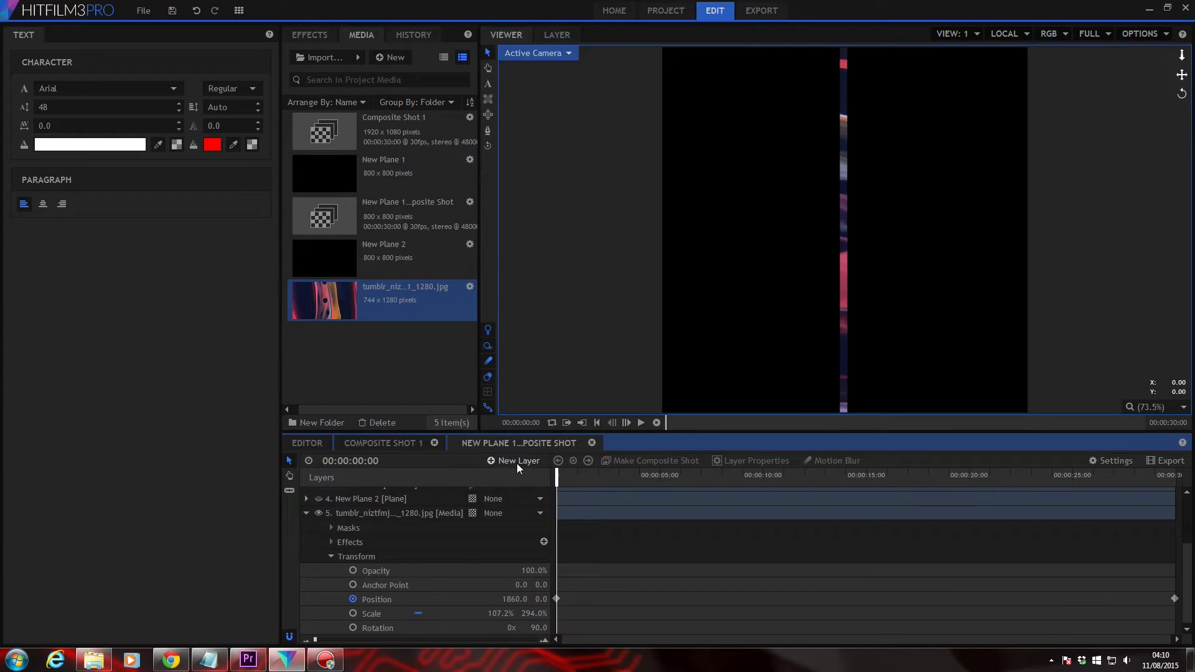
scroll(373, 535, "up", 3)
left_click(317, 495)
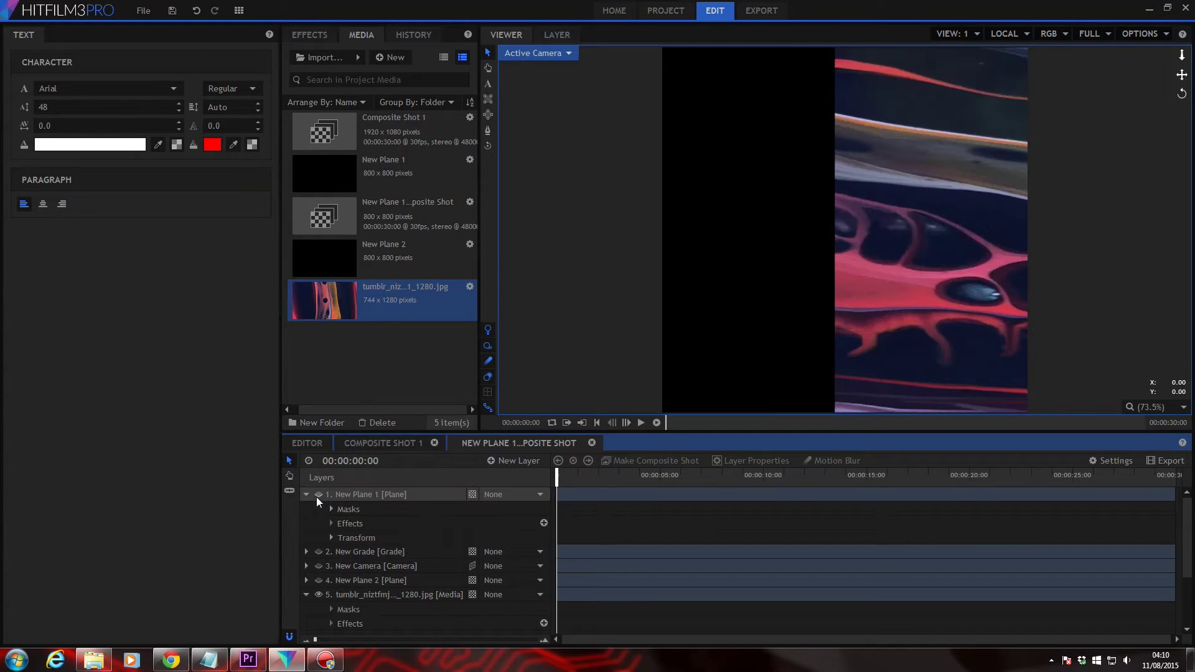
left_click(501, 462)
left_click(503, 477)
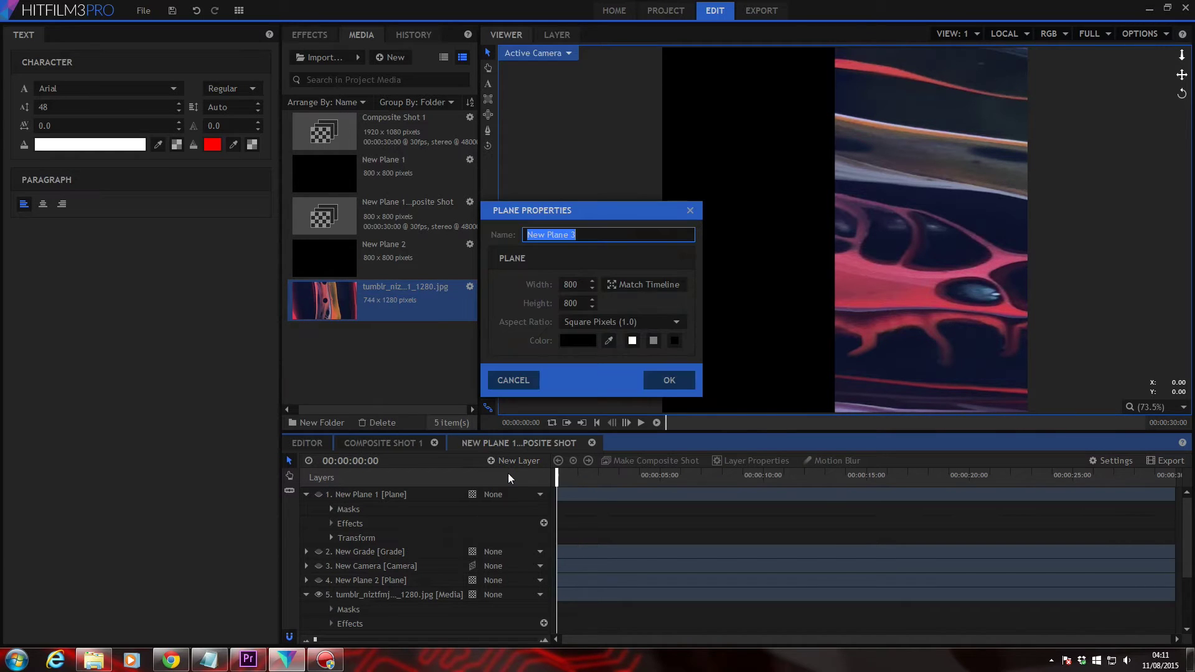
left_click(669, 380)
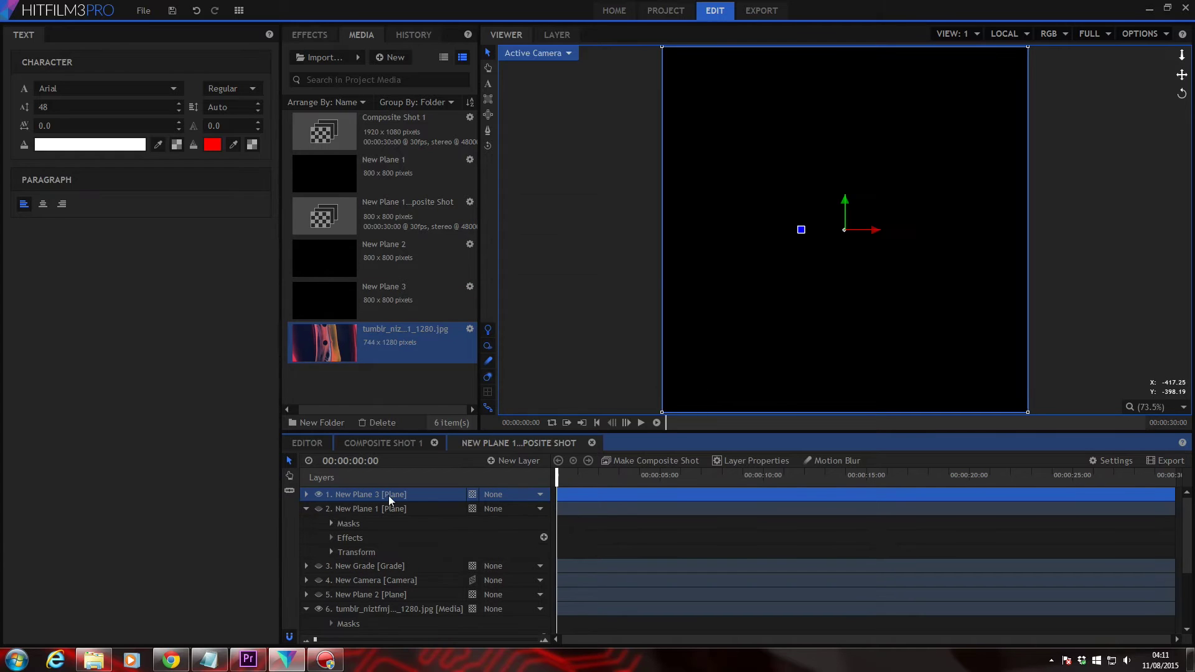
left_click_drag(388, 496, 388, 594)
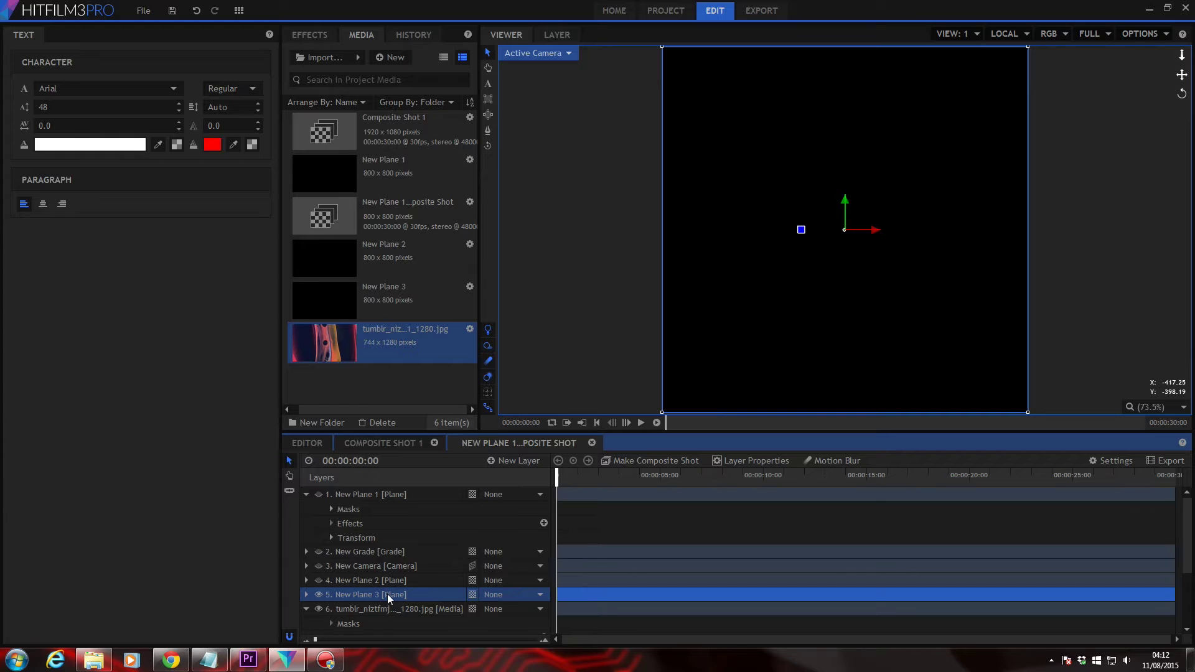
Search effects for 'frac' and apply Fractal Noise to New Plane 3
left_click(308, 35)
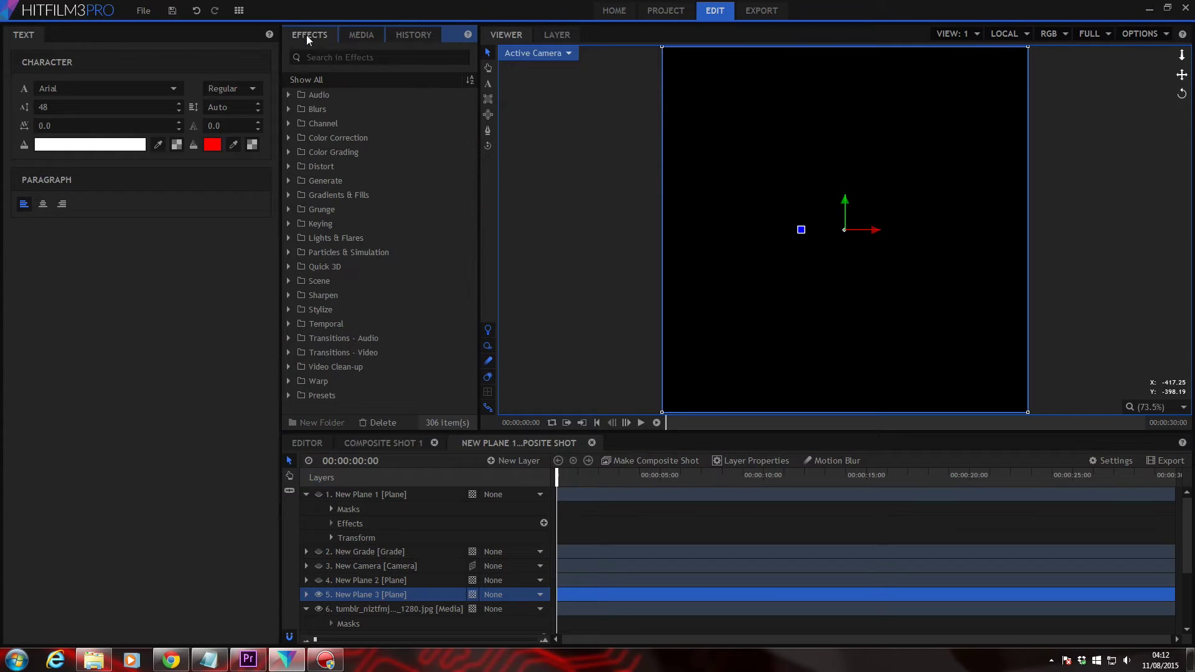
left_click(320, 57)
type("frac")
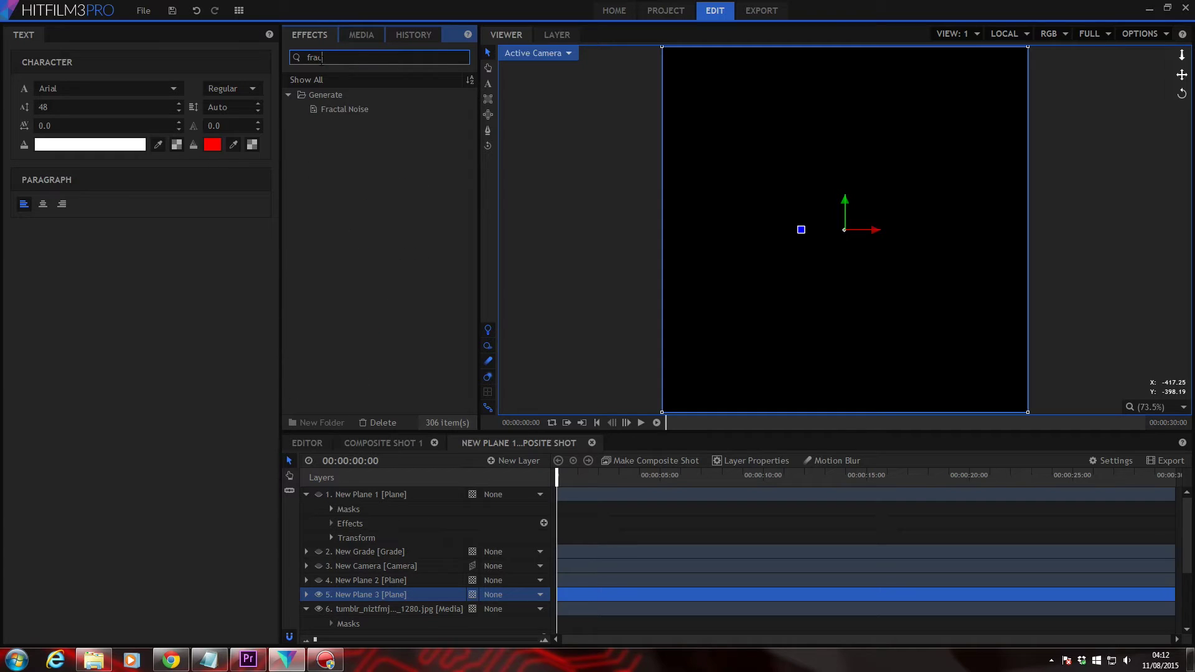
left_click_drag(334, 109, 423, 597)
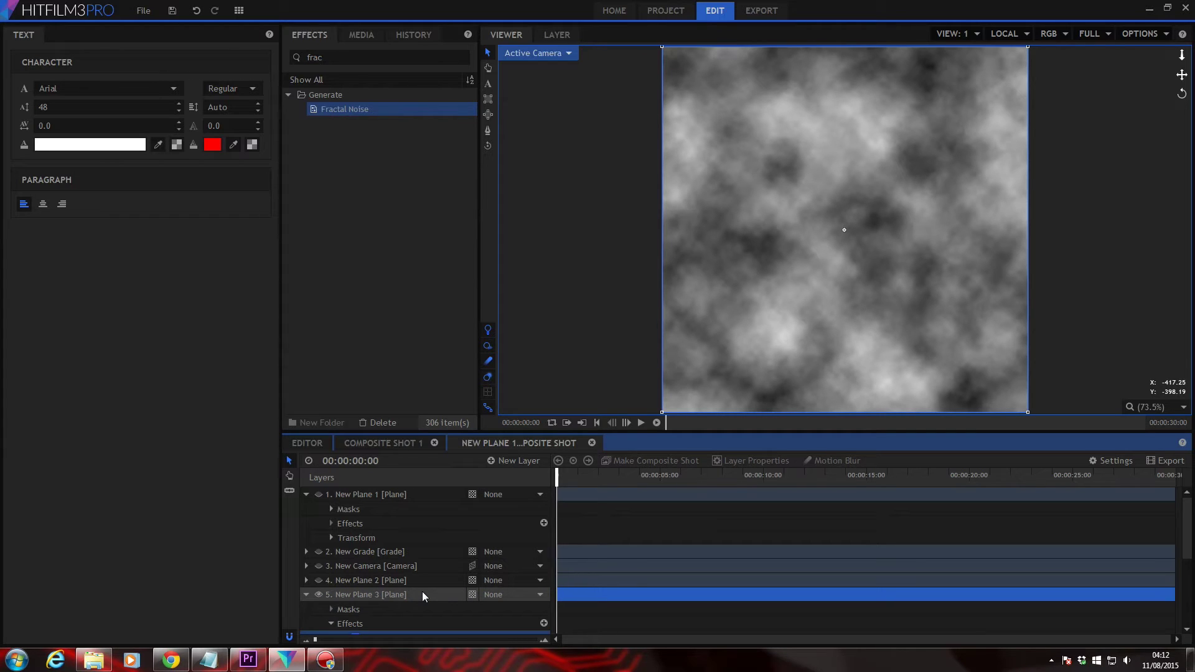
Keyframe the Fractal Noise Seed from 0 at the start to 100 at the end
scroll(404, 585, "down", 2)
left_click(344, 559)
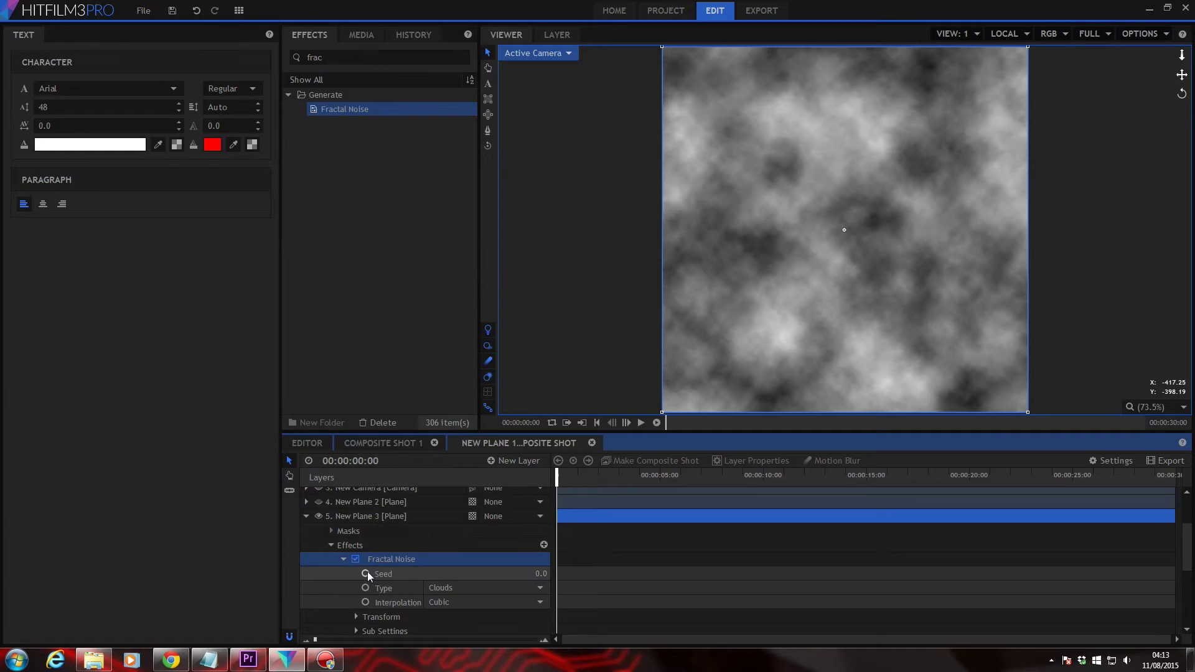
left_click(366, 573)
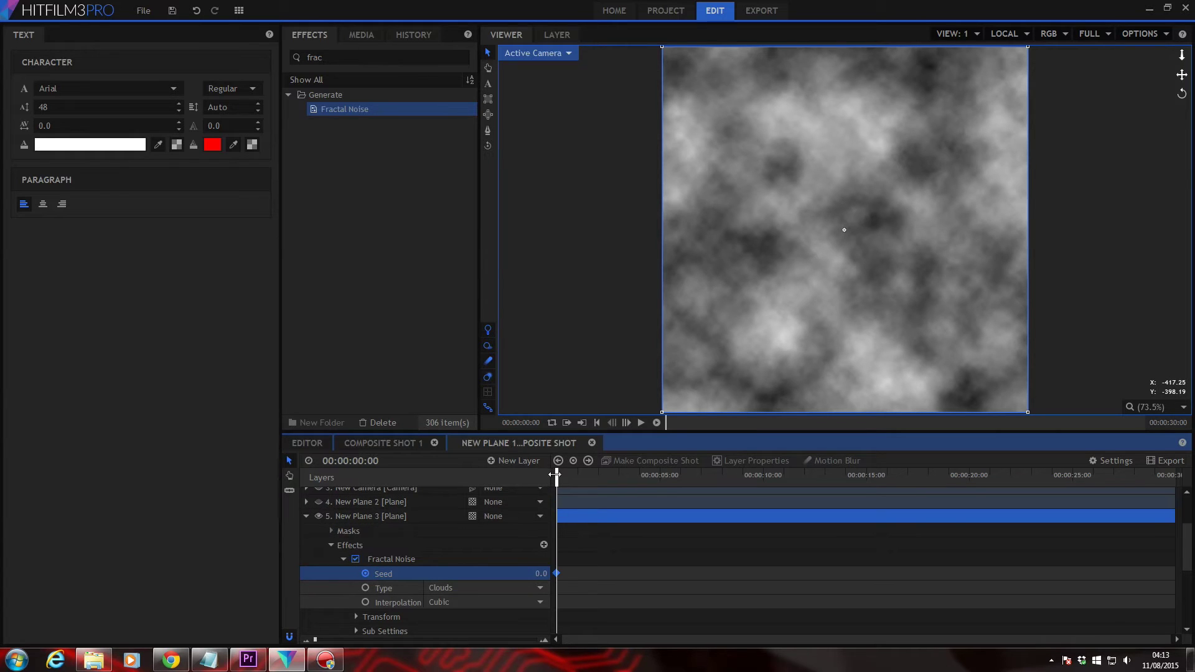
left_click_drag(557, 476, 1174, 492)
left_click(541, 573)
type("100")
key("Return")
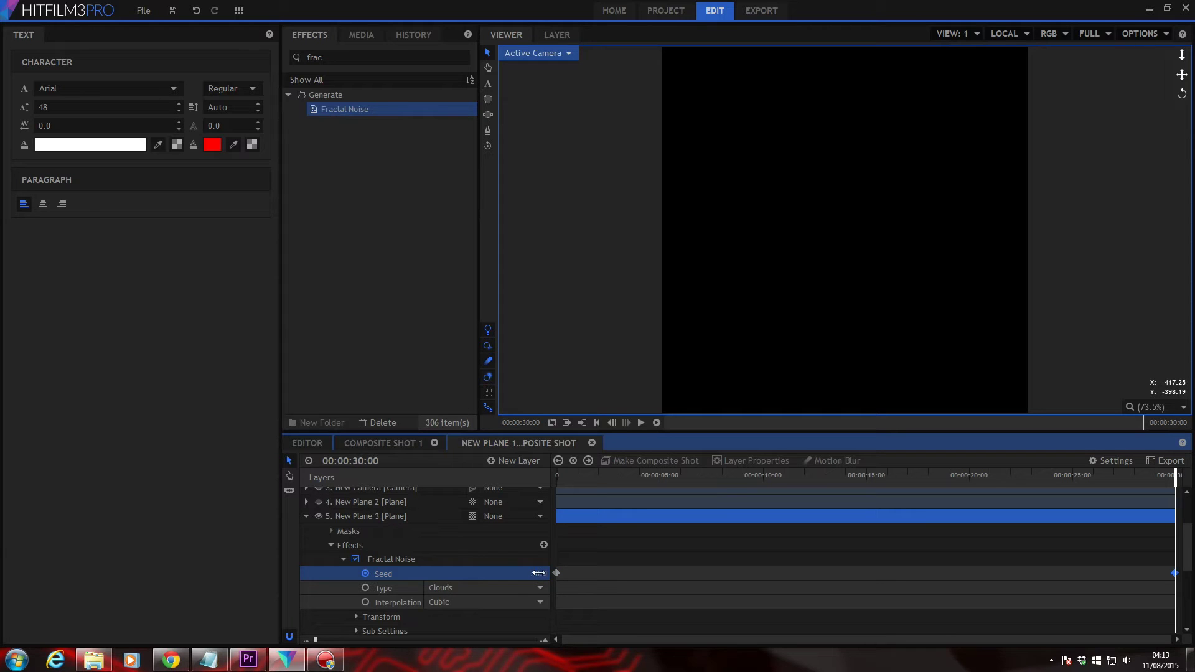
Set the Fractal Noise sub-settings Scale to 40%
left_click(355, 630)
scroll(357, 626, "down", 2)
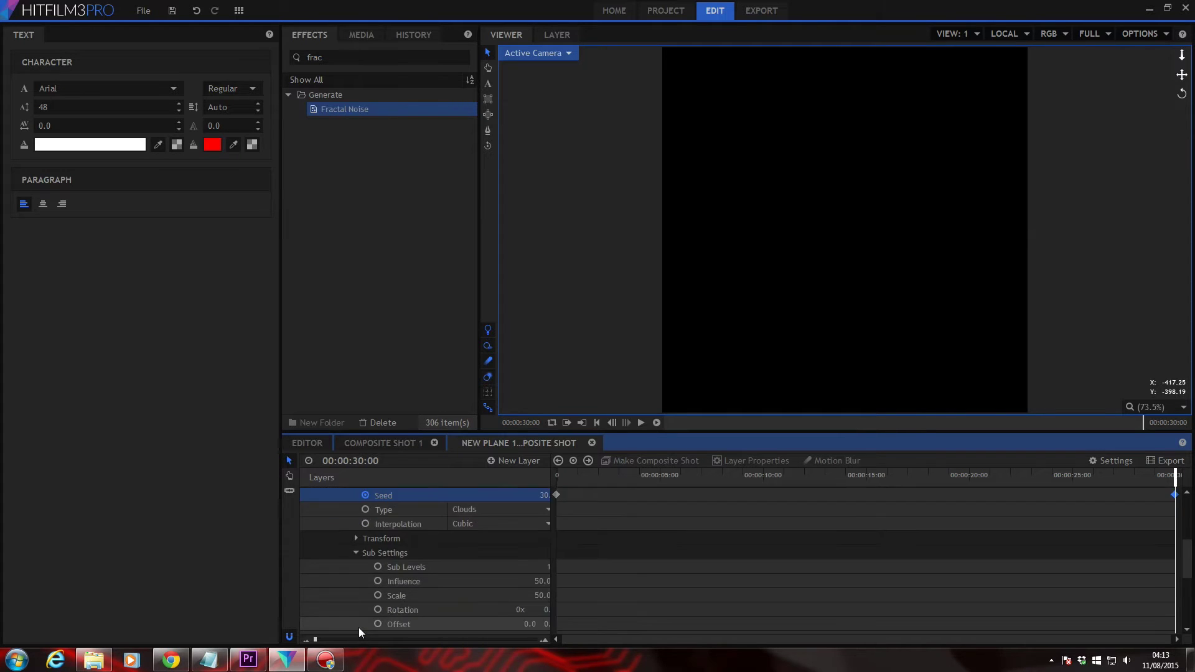
scroll(359, 627, "down", 2)
left_click(359, 628)
left_click(873, 483)
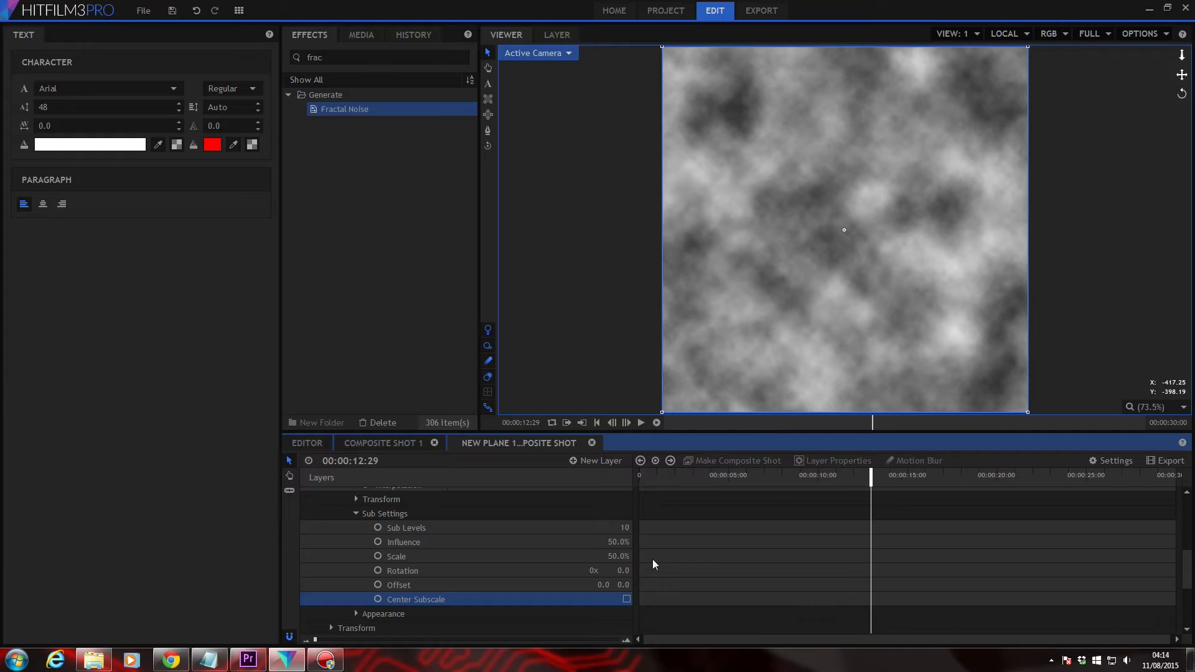
left_click_drag(624, 560, 623, 558)
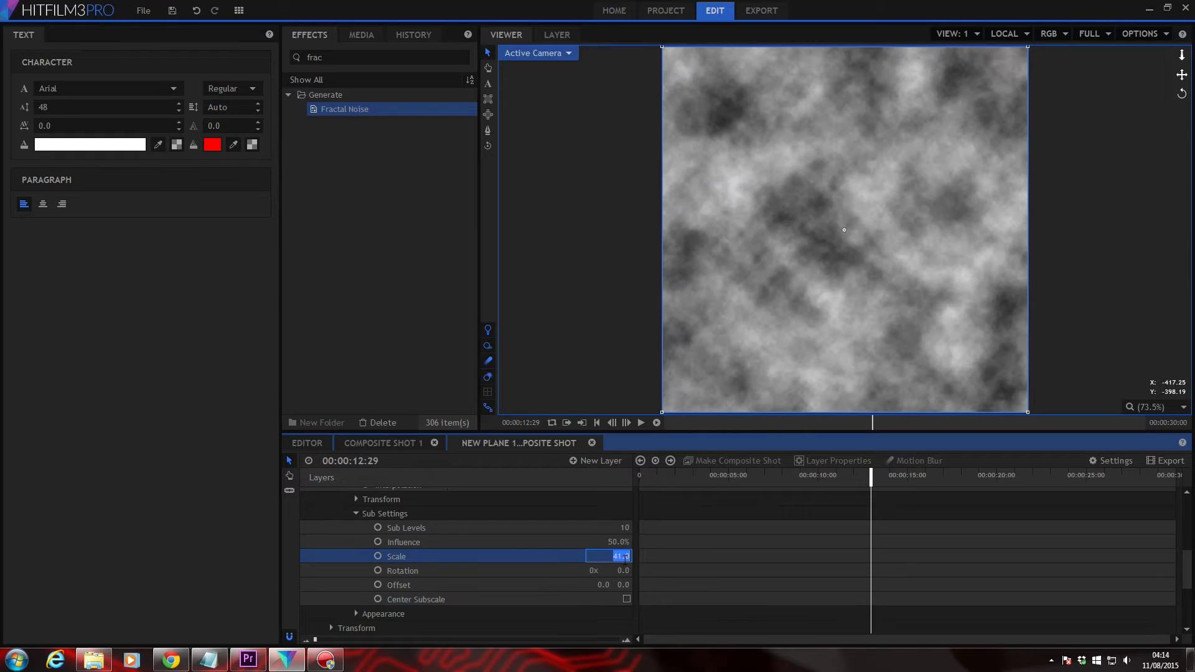
type("40")
key("Return")
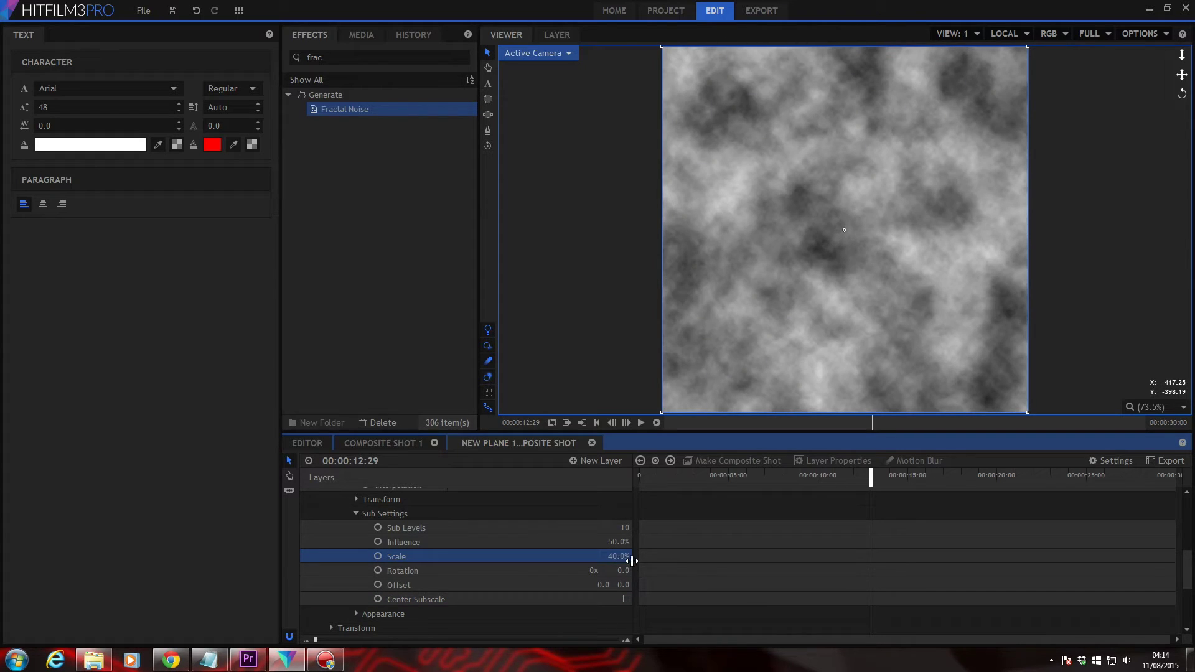
Lower the noise Offset to -0.5 and raise Exposure for sparse bright clouds
left_click(356, 615)
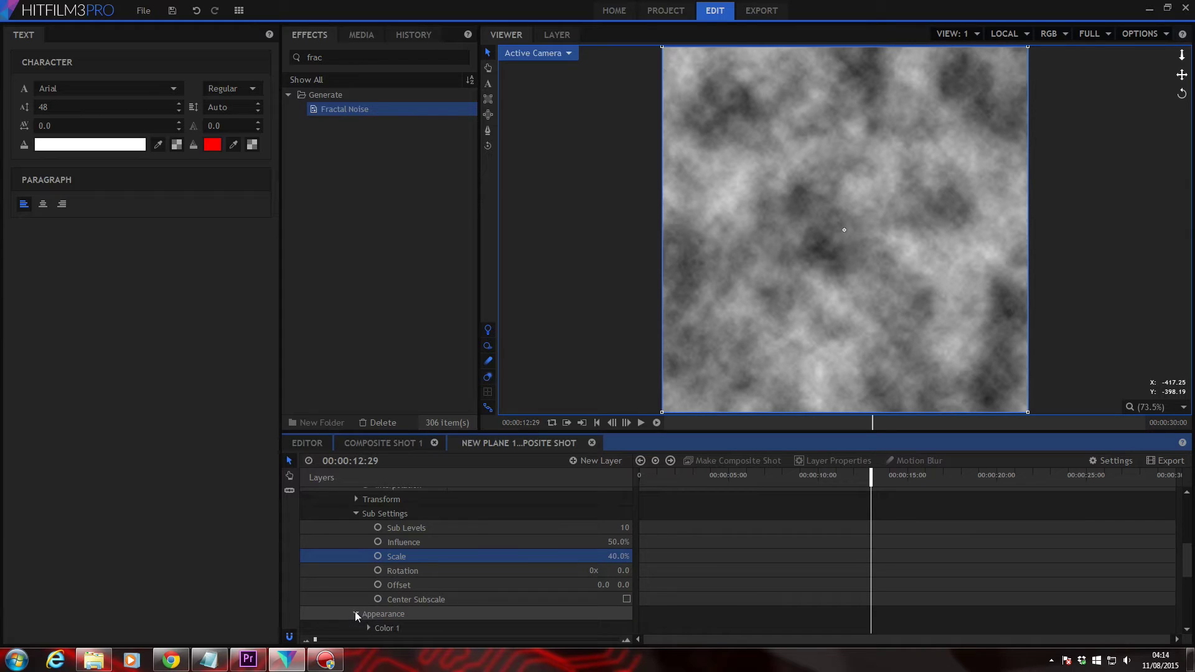
scroll(354, 611, "down", 4)
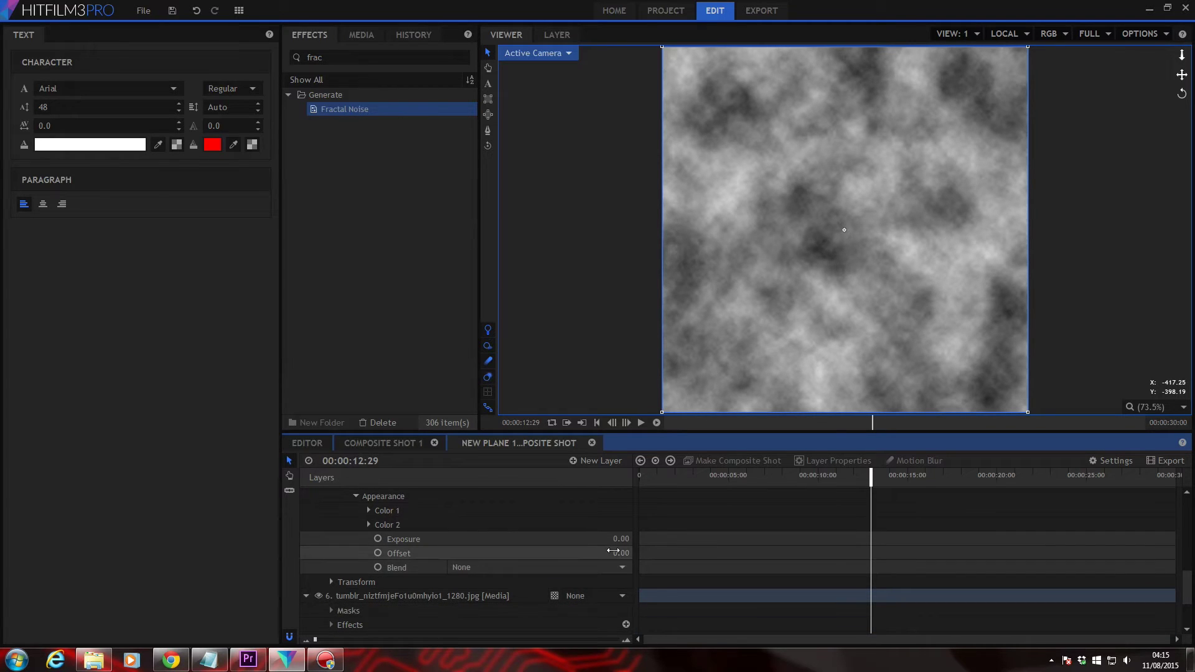
left_click_drag(618, 552, 620, 550)
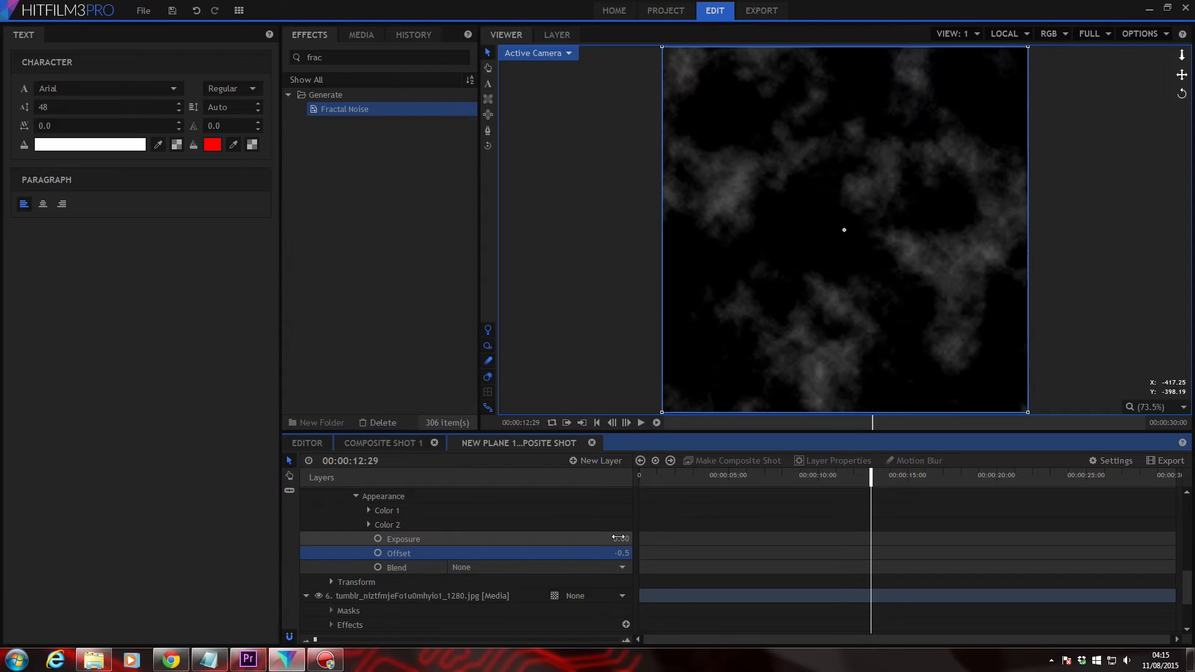
left_click_drag(620, 539, 620, 538)
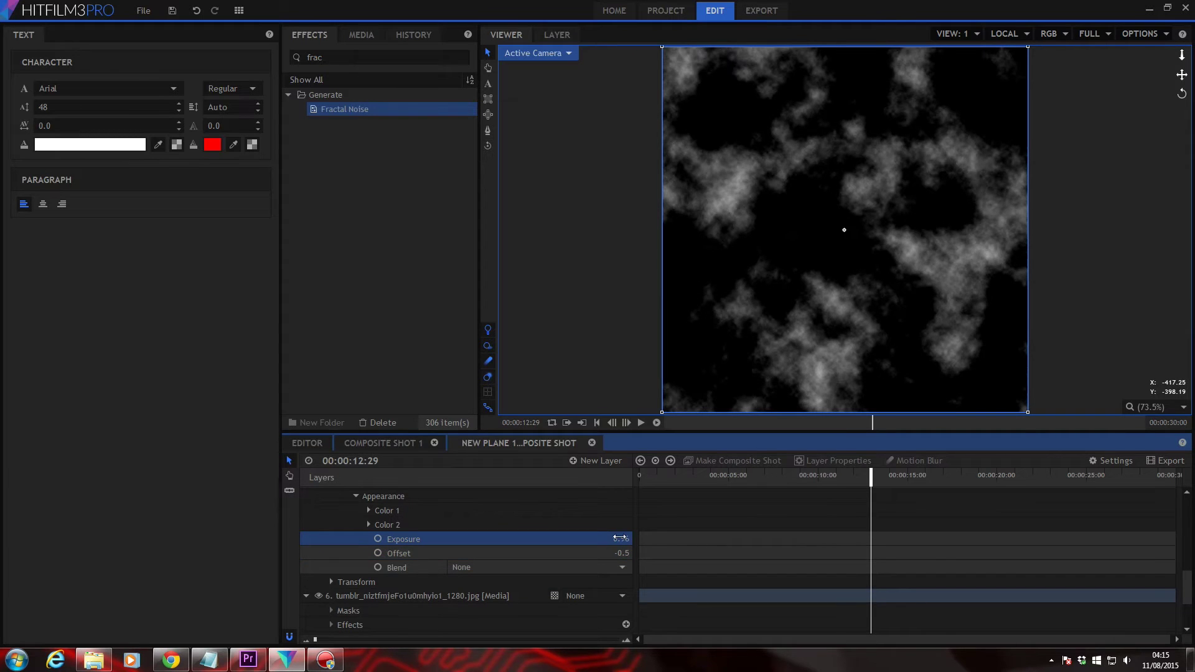
Set New Plane 3's blend mode to Add
left_click(935, 423)
scroll(475, 533, "up", 5)
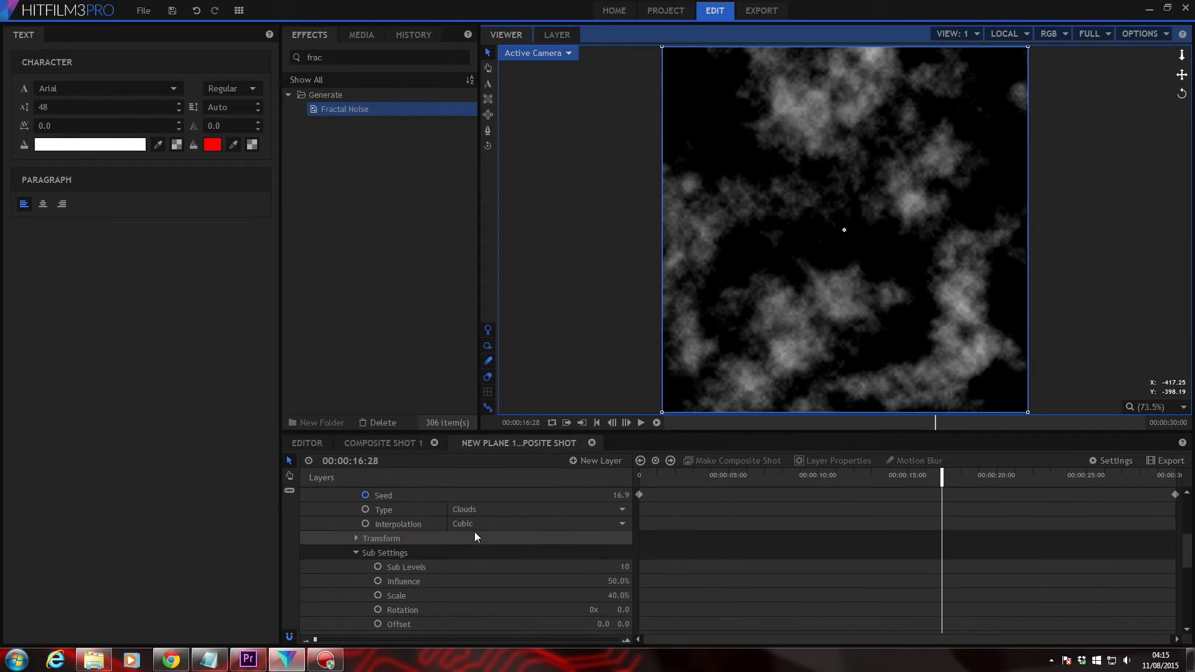
right_click(466, 556)
mouse_move(459, 305)
left_click(590, 319)
Turn New Plane 1 back on to leave a thin slit, then view Composite Shot 1
scroll(525, 525, "up", 2)
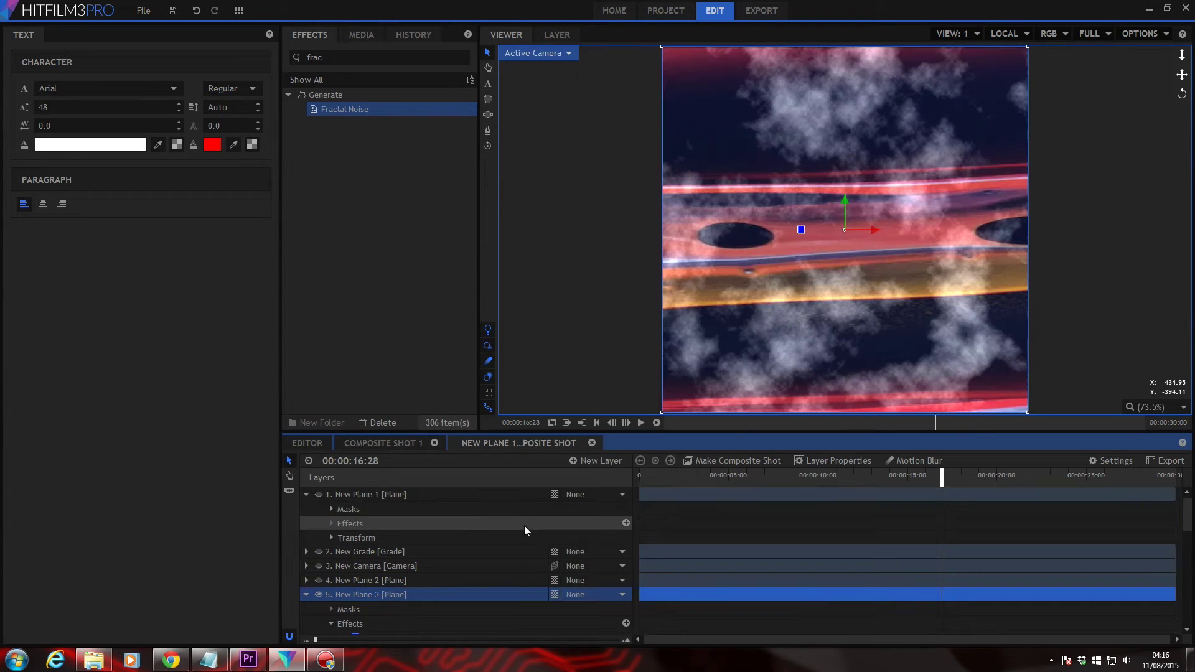
left_click(319, 495)
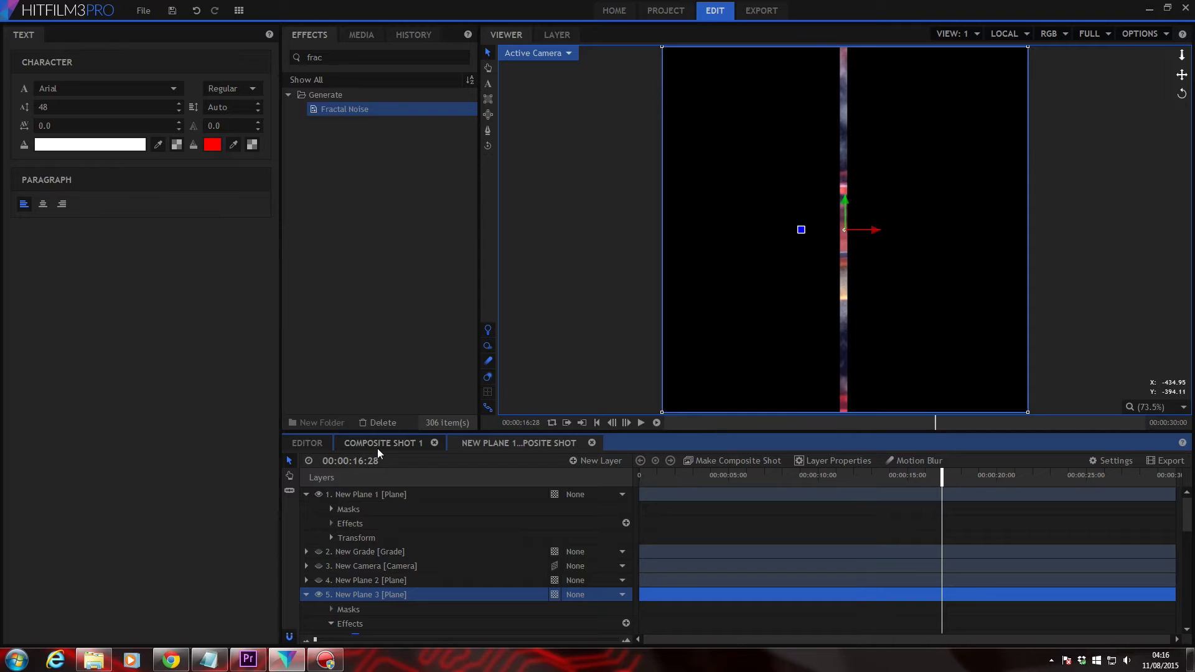
left_click(378, 448)
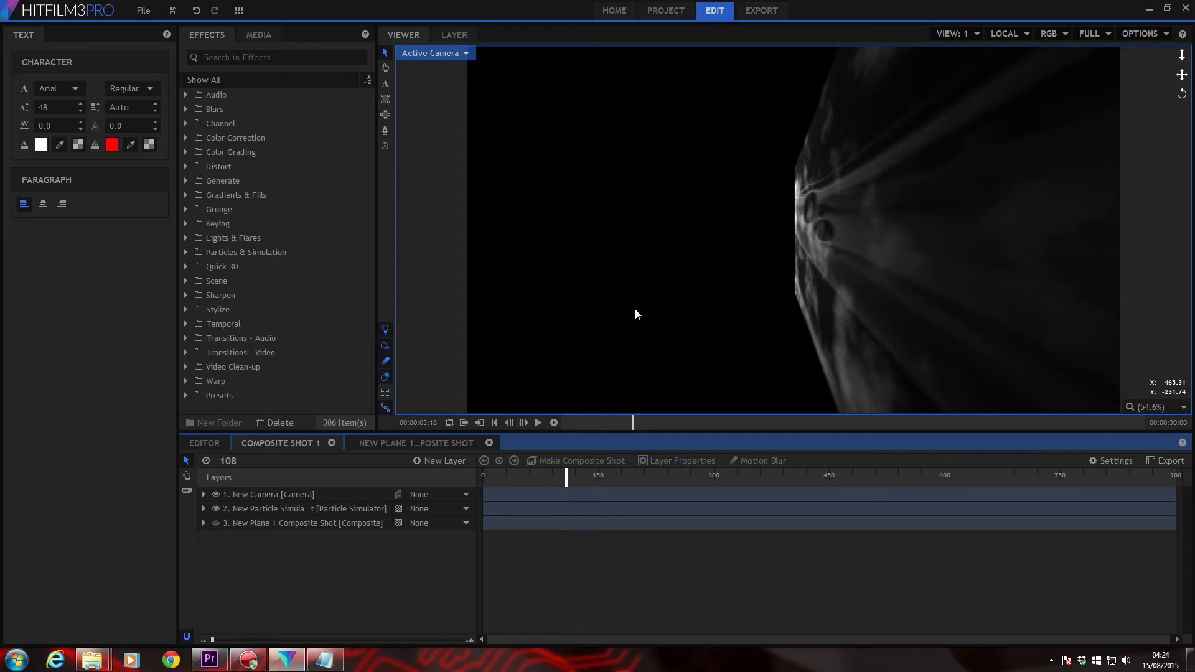
Hide the source image layer in New Plane 1, then replay the particle simulation from the start
left_click(435, 443)
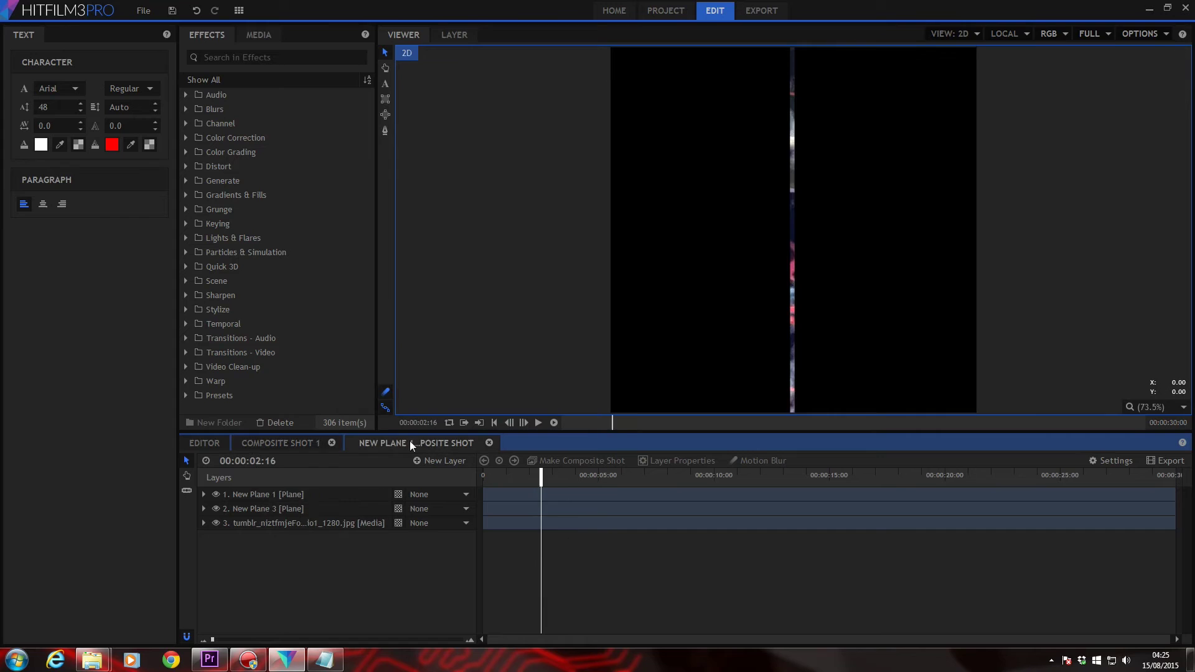
left_click(204, 495)
left_click(282, 525)
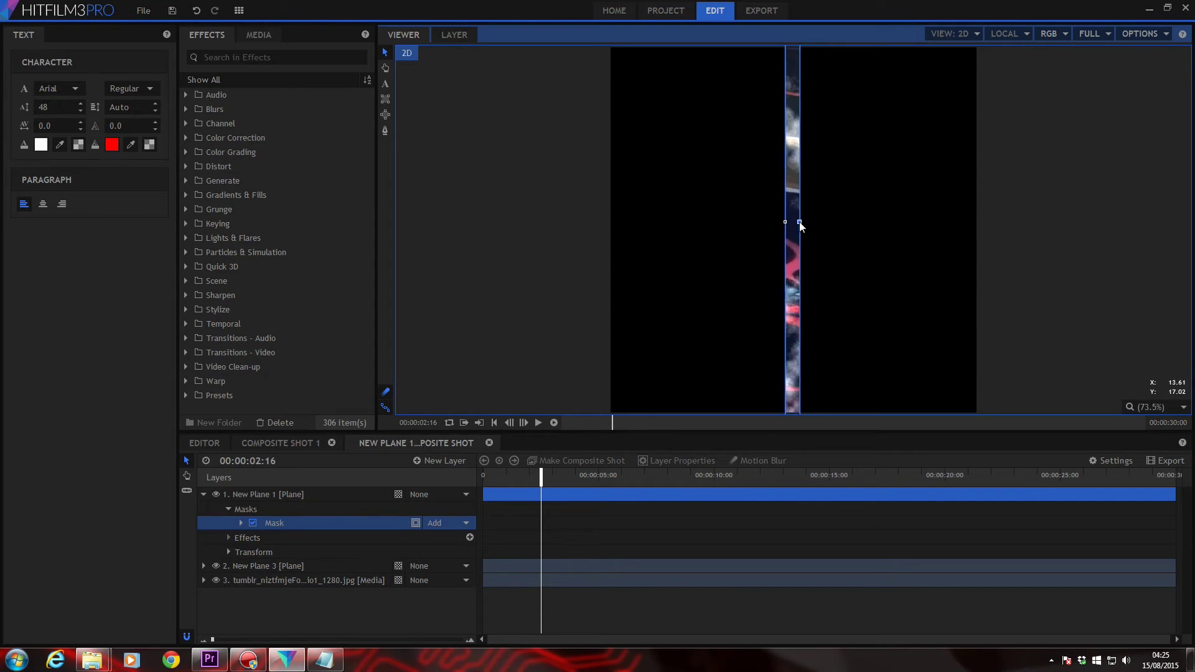
left_click(216, 581)
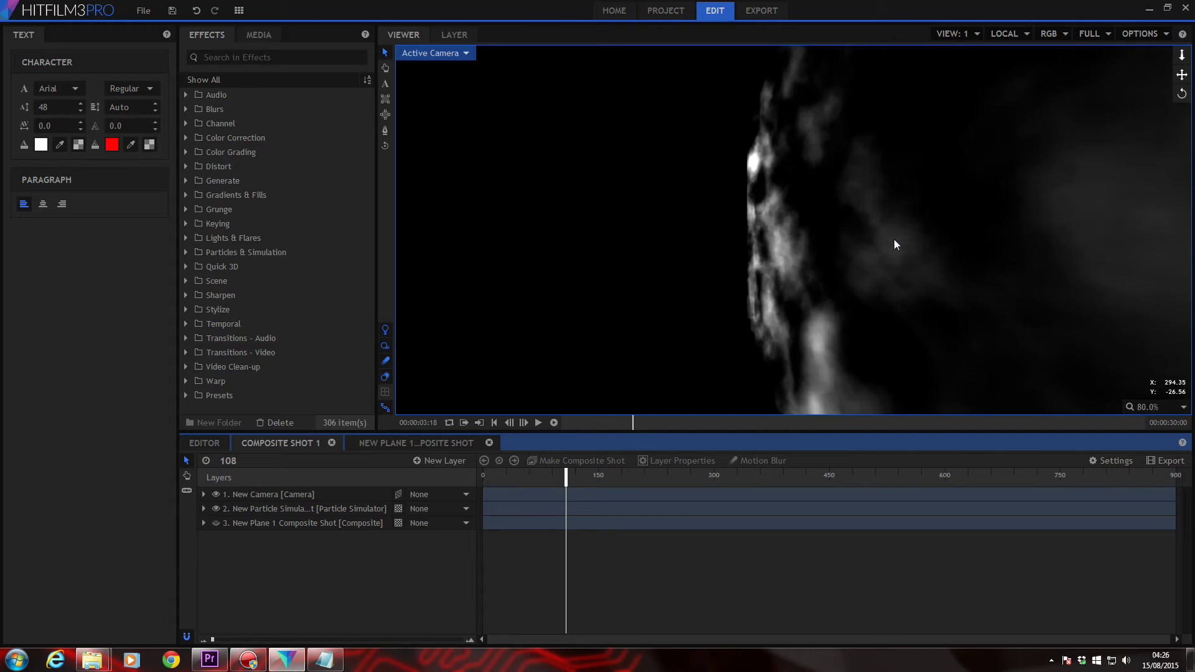
left_click(494, 423)
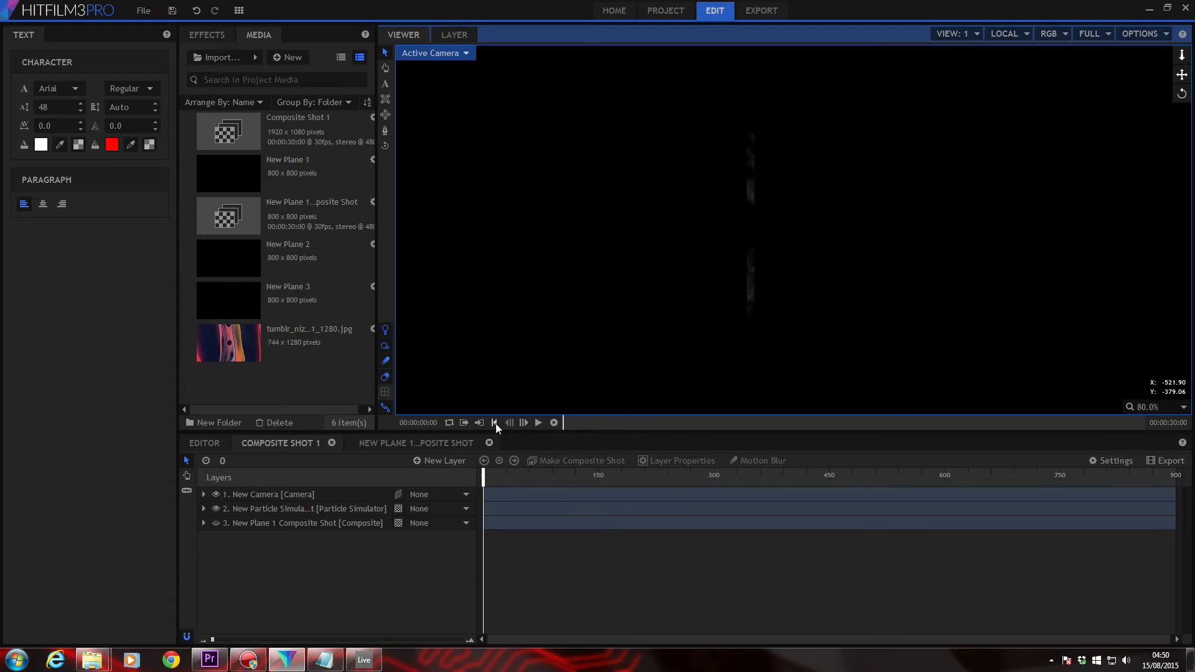
left_click(539, 423)
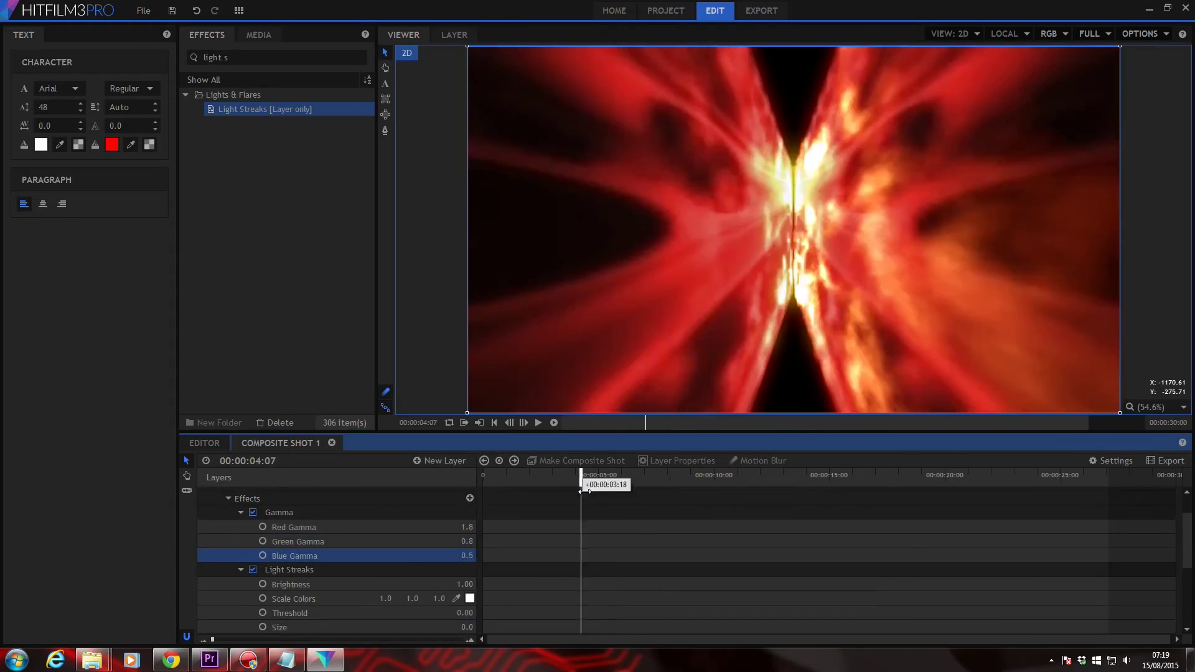
Scrub near the shot's start to preview the red light streaks
left_click_drag(605, 485, 520, 485)
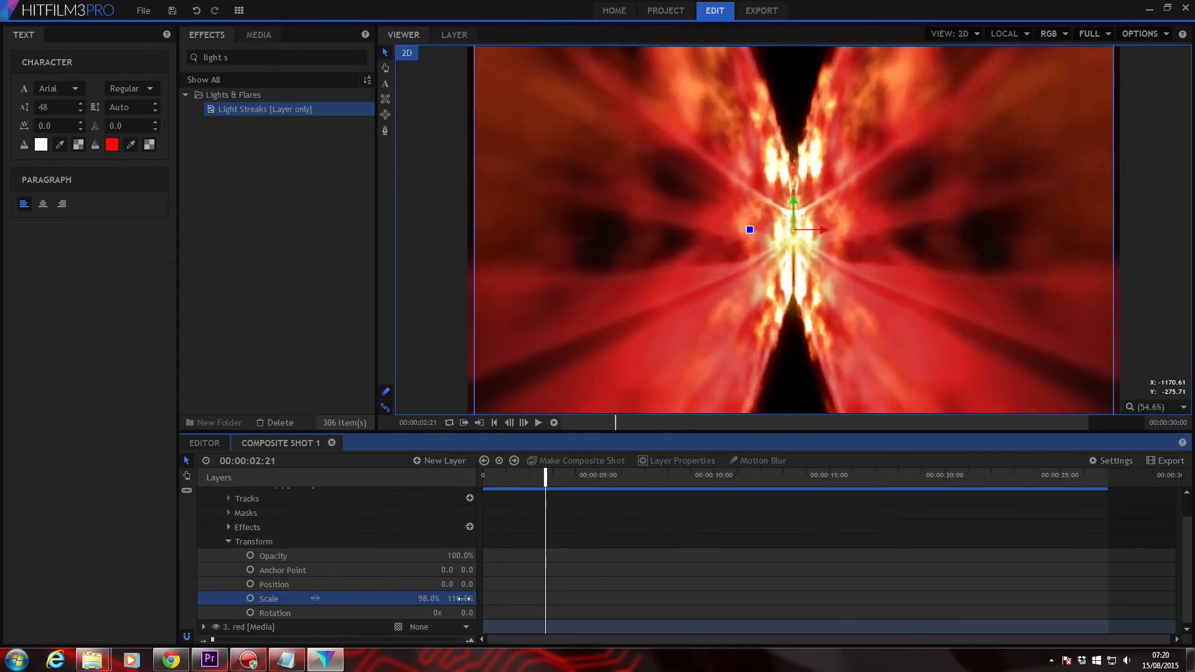